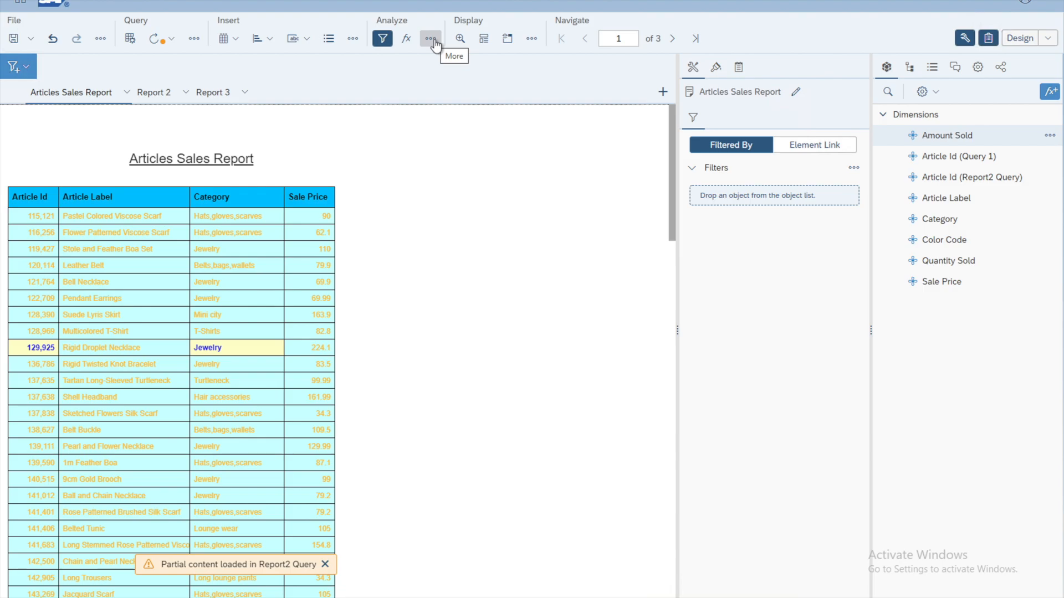
Step: Open the existing Sales Formatting rule from the document's formatting rules for editing
{"action": "left_click", "coordinate": [431, 39]}
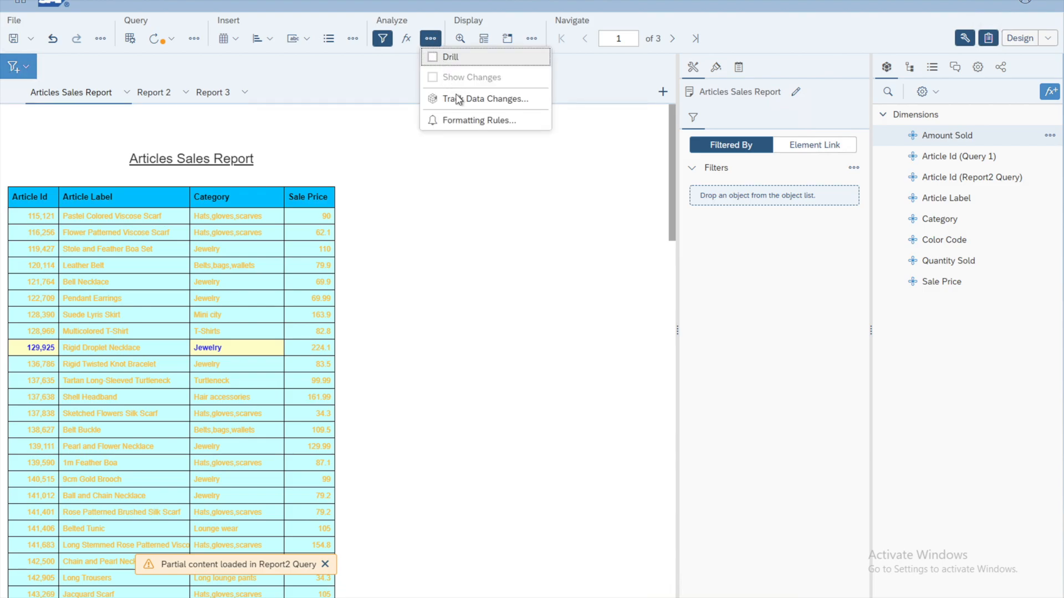
{"action": "left_click", "coordinate": [493, 122]}
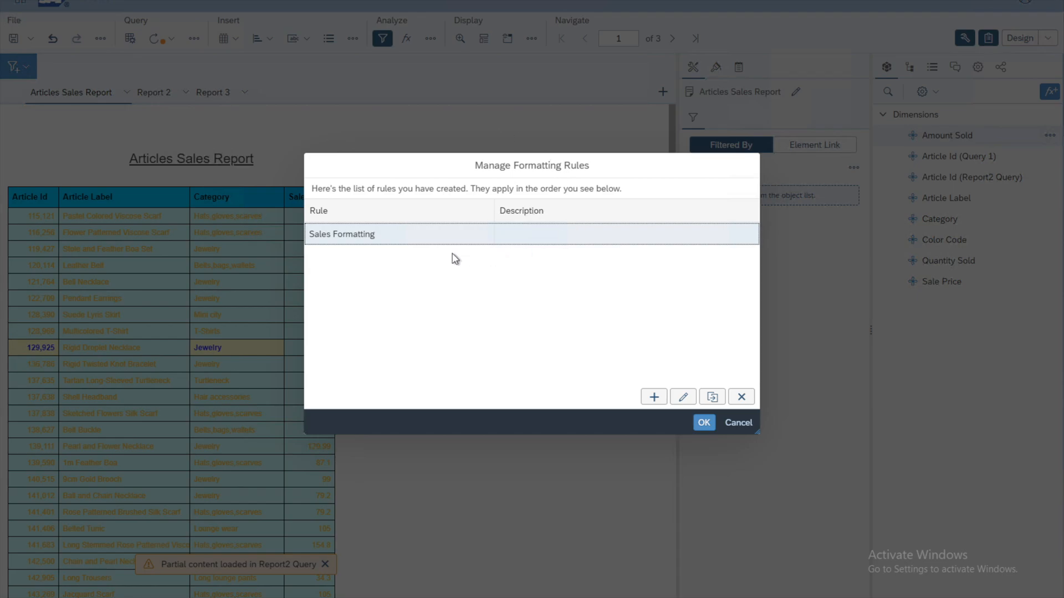
{"action": "left_click", "coordinate": [358, 239]}
{"action": "left_click", "coordinate": [684, 400]}
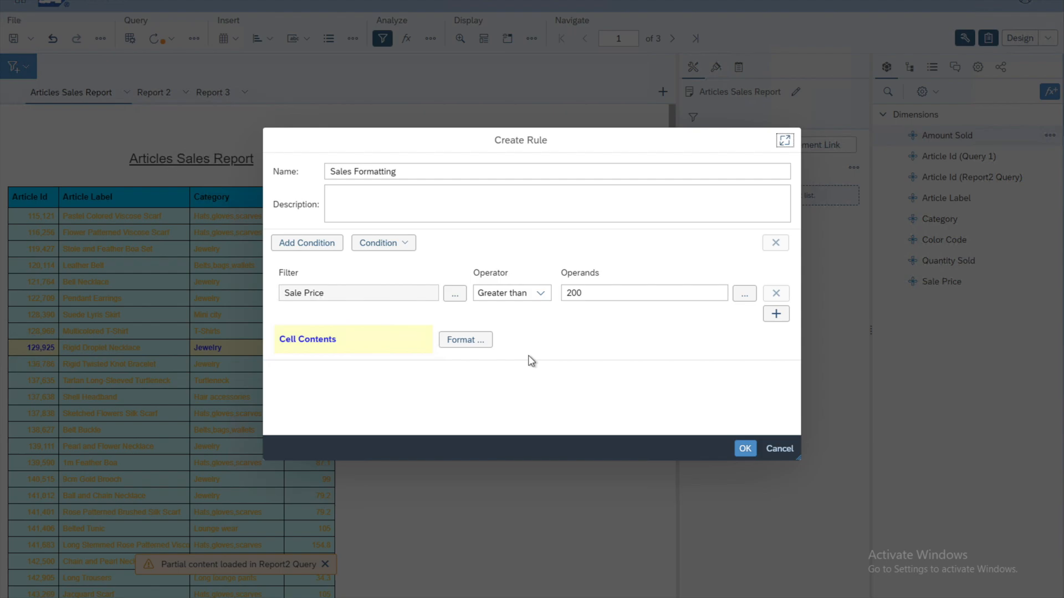
Step: Set the operand of the rule's Sale Price greater-than condition to 180
{"action": "left_click", "coordinate": [618, 294]}
{"action": "key", "text": "BackSpace"}
{"action": "key", "text": "BackSpace"}
{"action": "key", "text": "BackSpace"}
{"action": "type", "text": "1"}
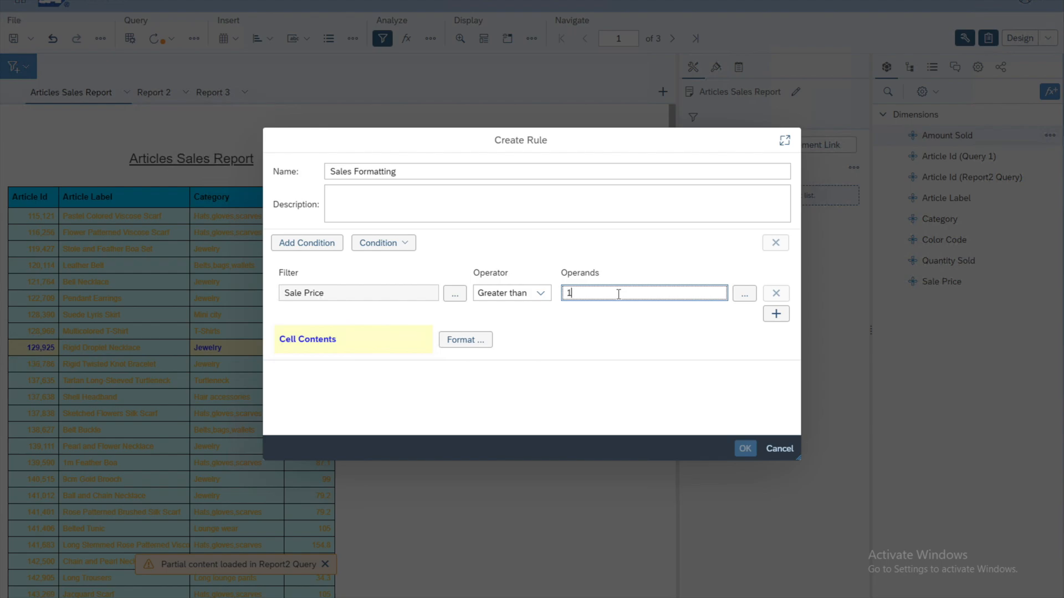
{"action": "type", "text": "50"}
{"action": "key", "text": "BackSpace"}
{"action": "key", "text": "BackSpace"}
{"action": "key", "text": "BackSpace"}
{"action": "type", "text": "2"}
{"action": "key", "text": "BackSpace"}
{"action": "type", "text": "180"}
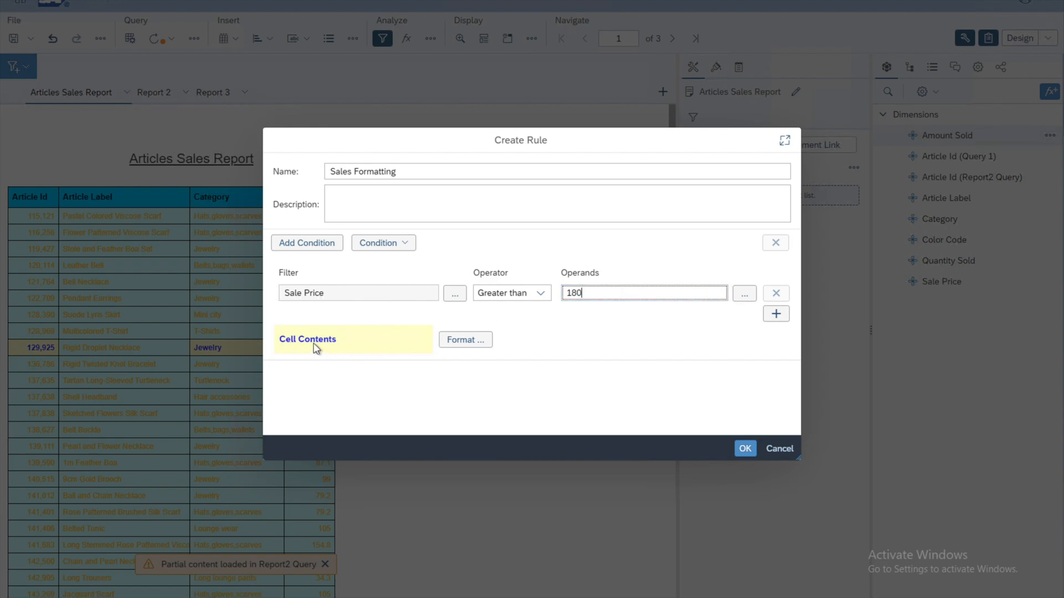
{"action": "left_click", "coordinate": [596, 338]}
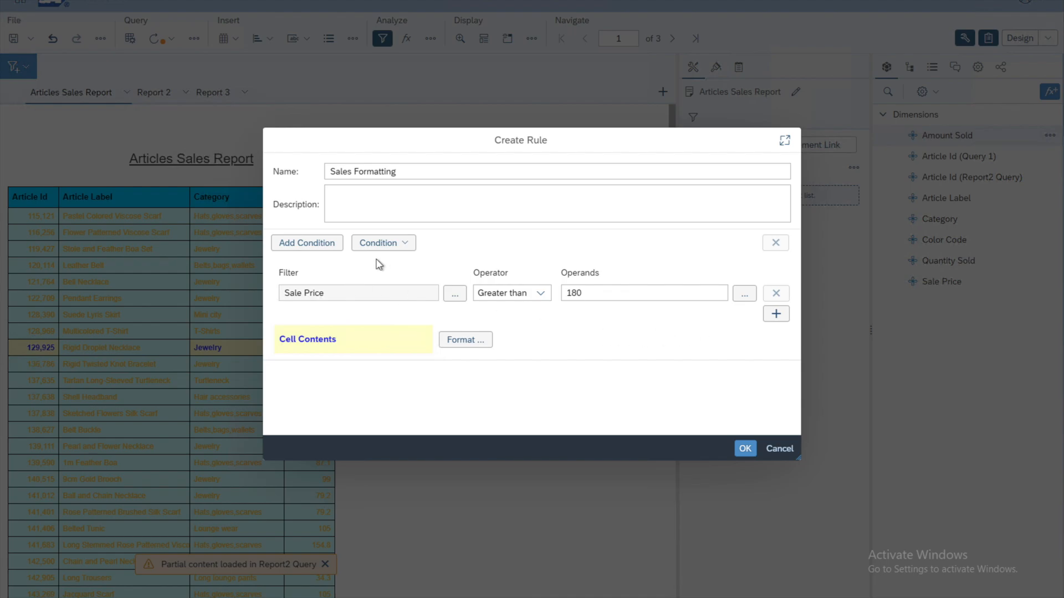
Step: Add a second filter to the rule's condition on the Category object with the In List operator
{"action": "left_click", "coordinate": [776, 315]}
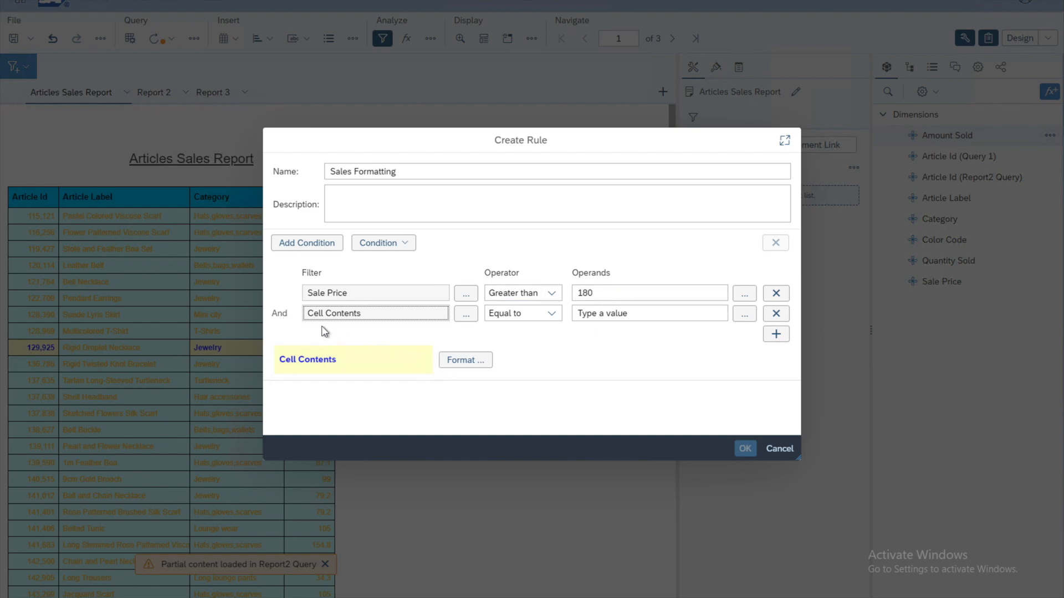
{"action": "left_click", "coordinate": [466, 314]}
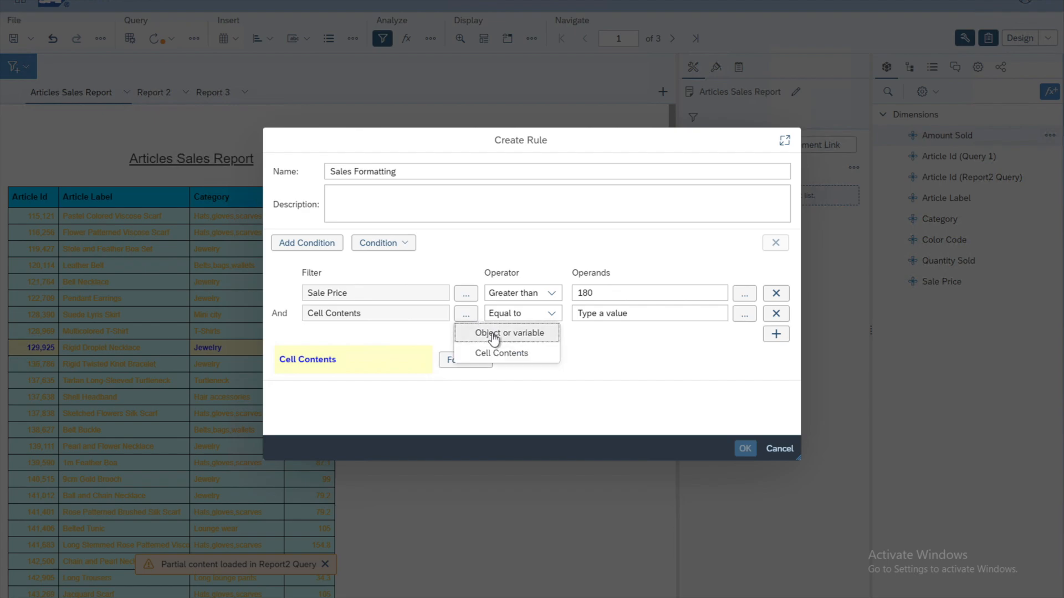
{"action": "left_click", "coordinate": [525, 334]}
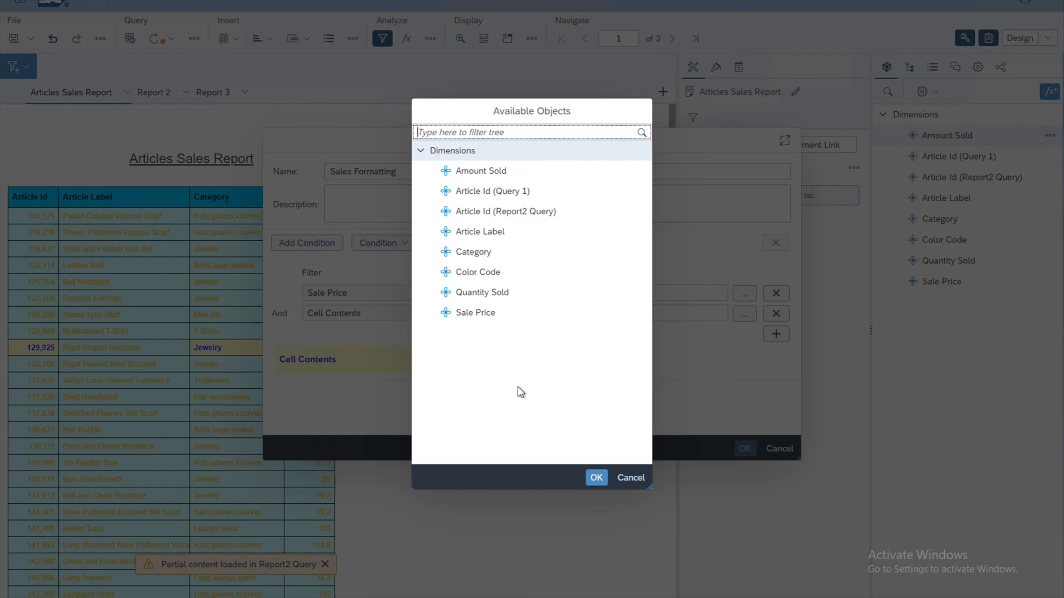
{"action": "left_click", "coordinate": [468, 256]}
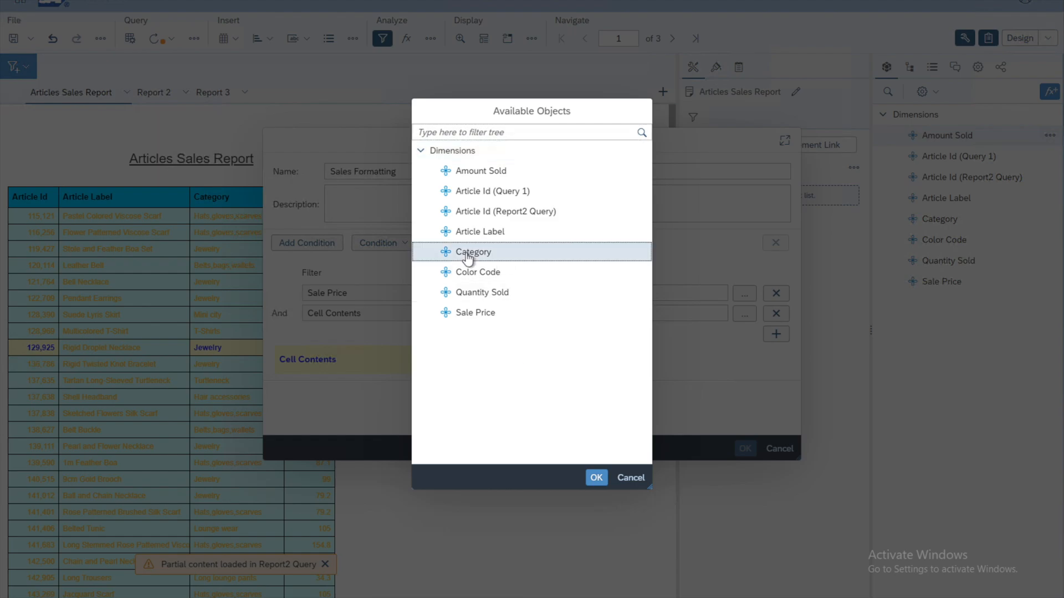
{"action": "left_click", "coordinate": [595, 478]}
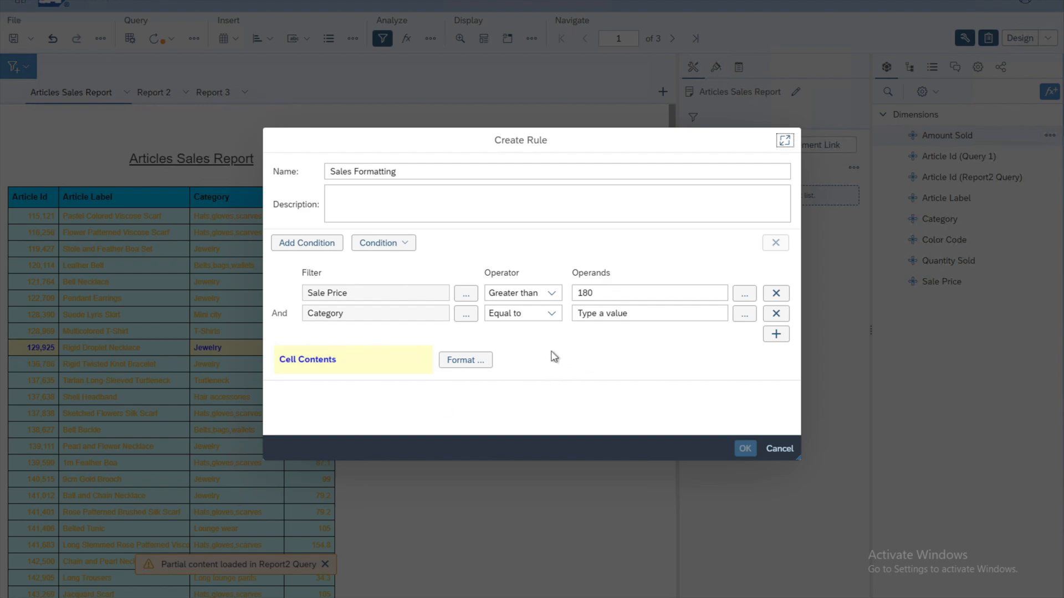
{"action": "left_click", "coordinate": [551, 314]}
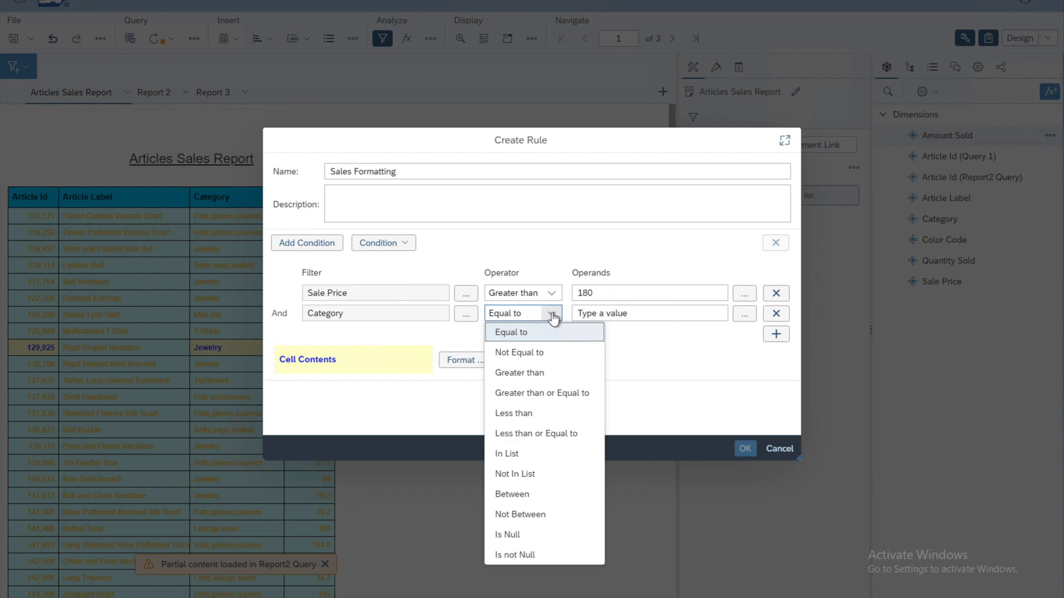
{"action": "left_click", "coordinate": [525, 454]}
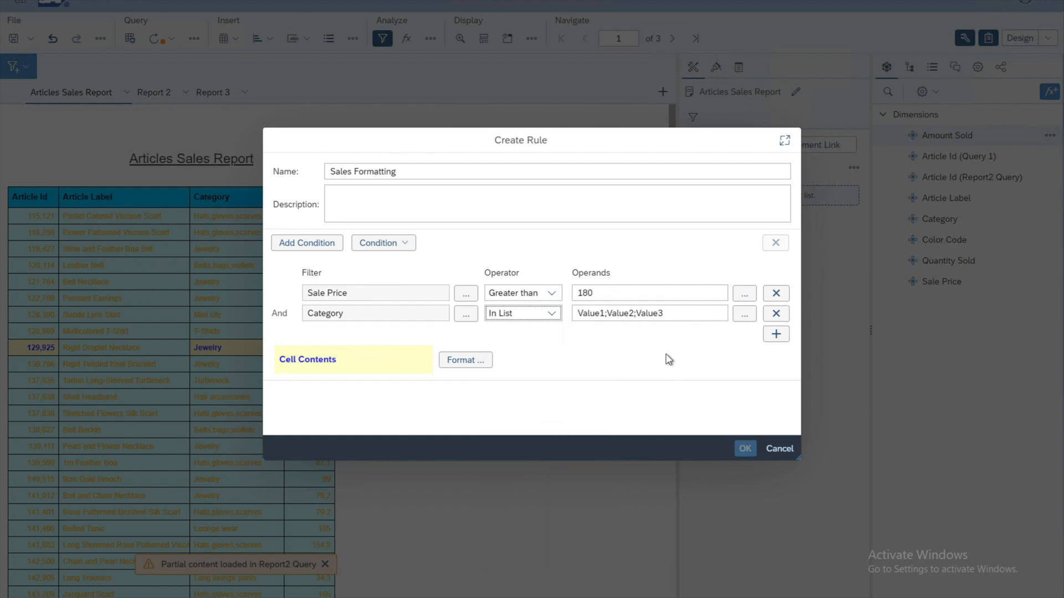
Step: Choose Boatwear, Casual dresses, Day wear, Jewelry and Jeans as the Category filter's values and apply the updated rule to the report
{"action": "left_click", "coordinate": [600, 314]}
{"action": "left_click", "coordinate": [603, 313]}
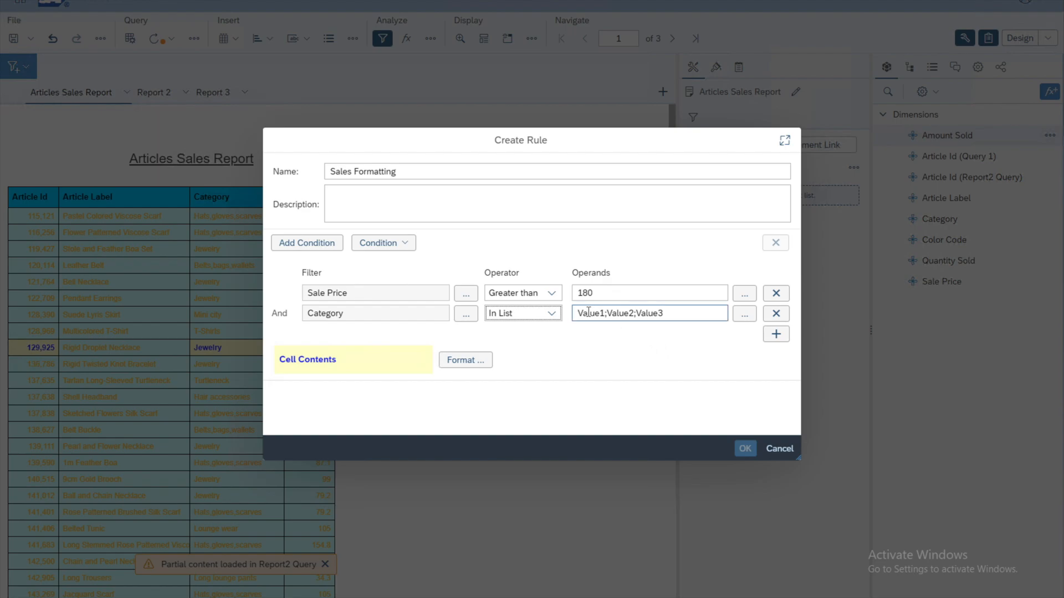
{"action": "left_click", "coordinate": [744, 315]}
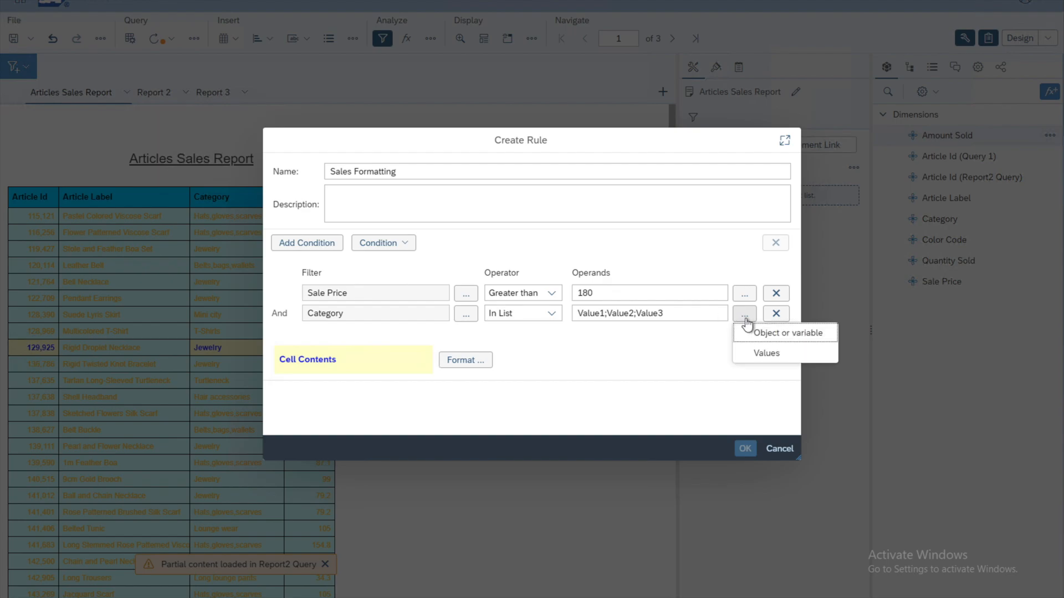
{"action": "left_click", "coordinate": [767, 354]}
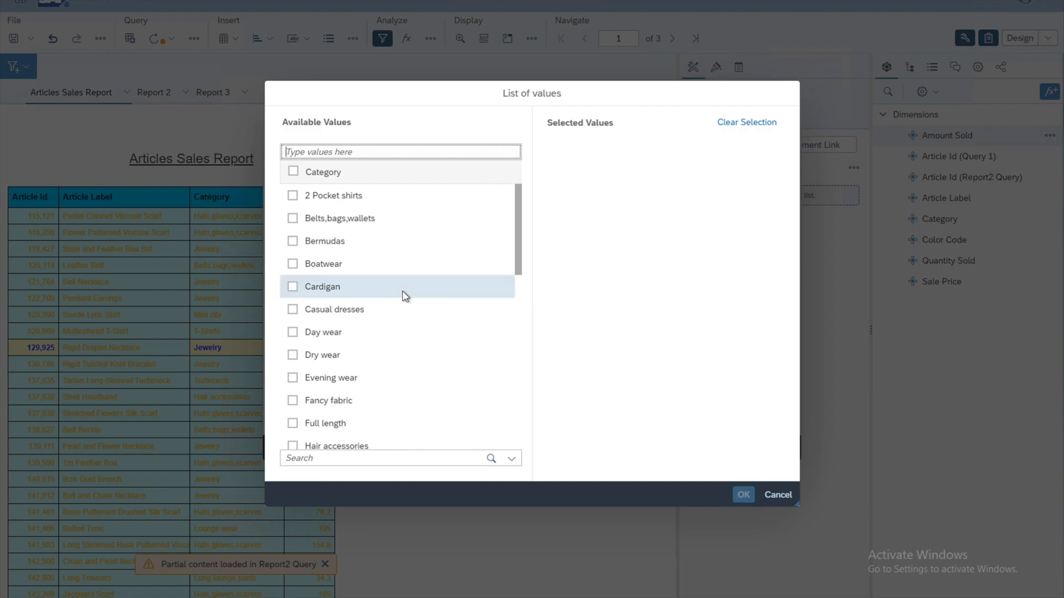
{"action": "left_click", "coordinate": [293, 265]}
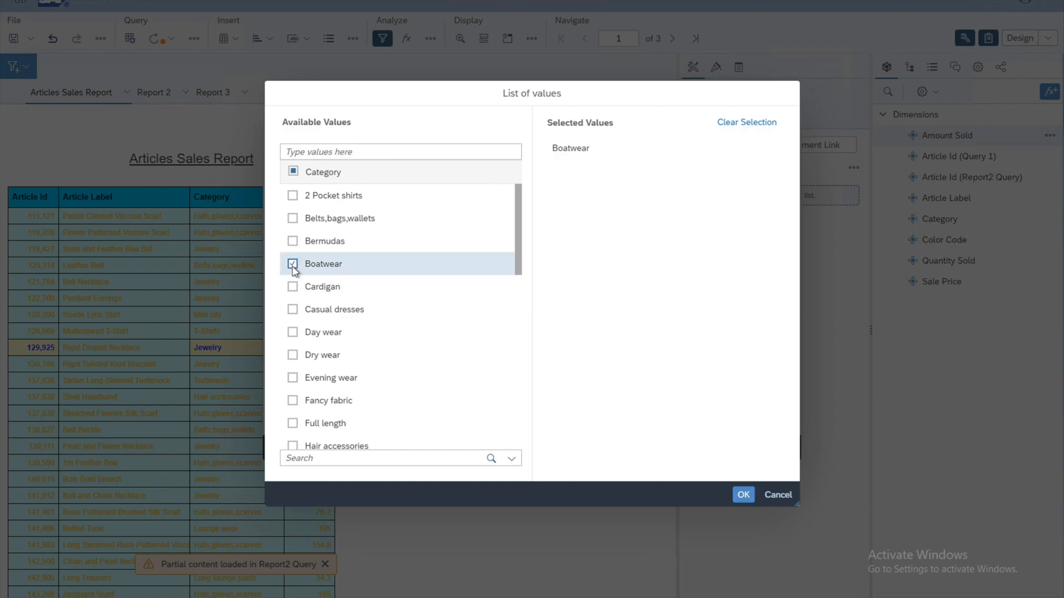
{"action": "left_click", "coordinate": [292, 309]}
{"action": "left_click", "coordinate": [293, 333]}
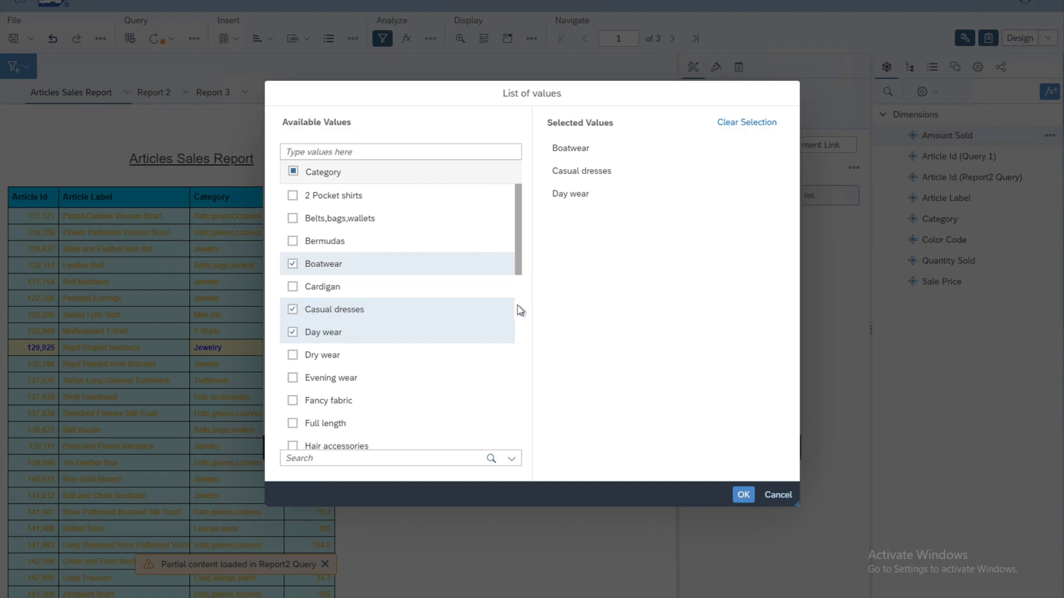
{"action": "scroll", "coordinate": [520, 308], "scroll_direction": "down", "scroll_amount": 3}
{"action": "left_click", "coordinate": [293, 305]}
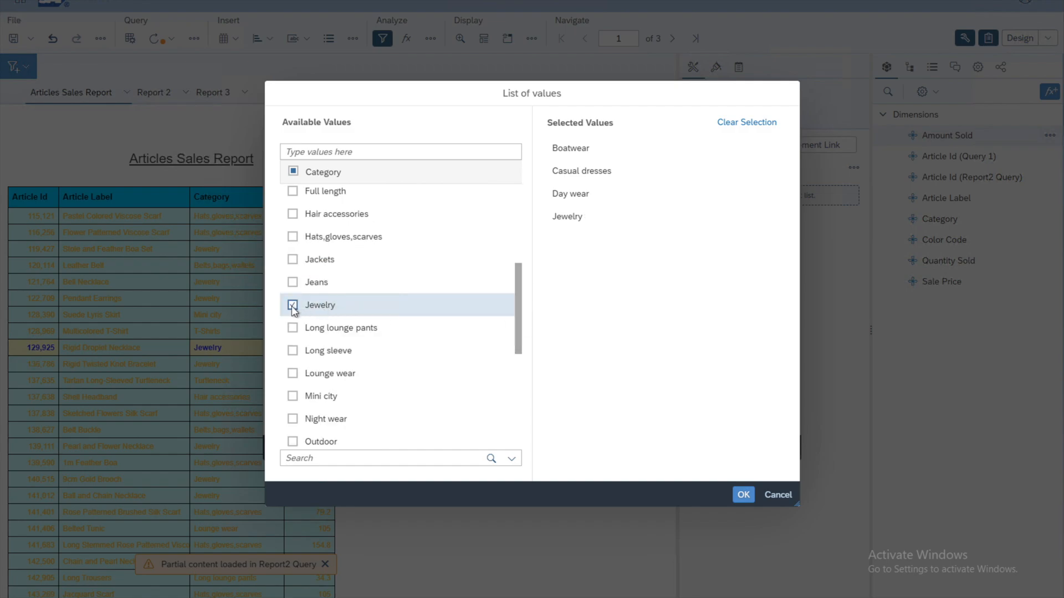
{"action": "left_click", "coordinate": [293, 283]}
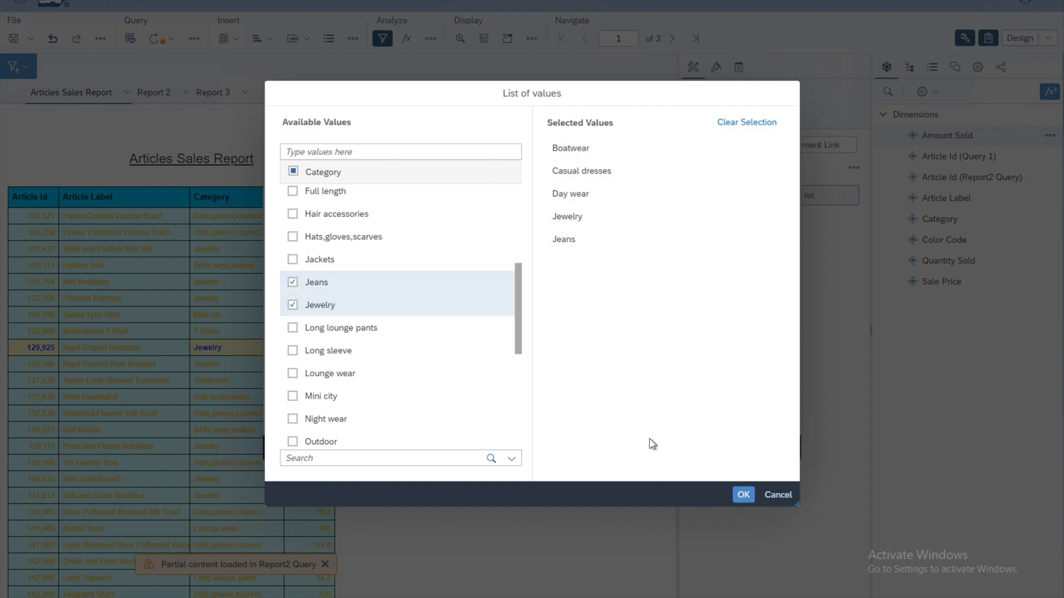
{"action": "left_click", "coordinate": [742, 495]}
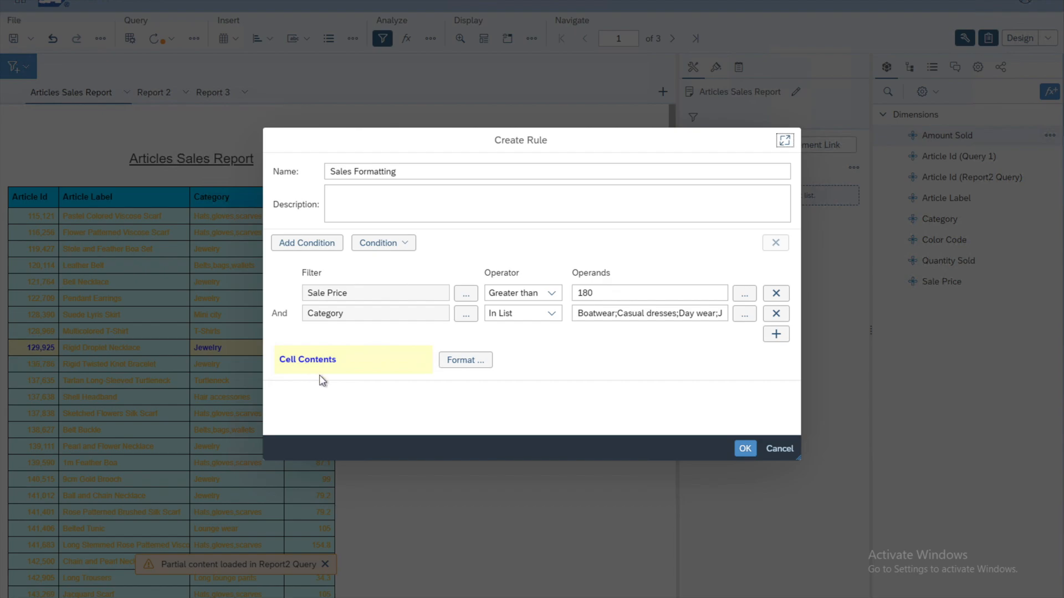
{"action": "left_click", "coordinate": [746, 450]}
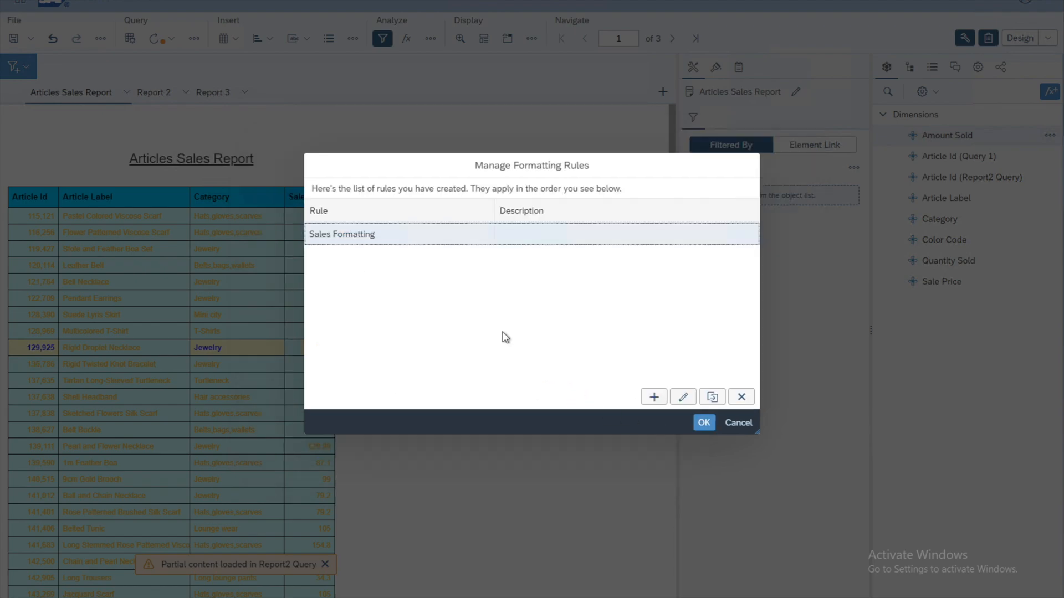
{"action": "left_click", "coordinate": [702, 423]}
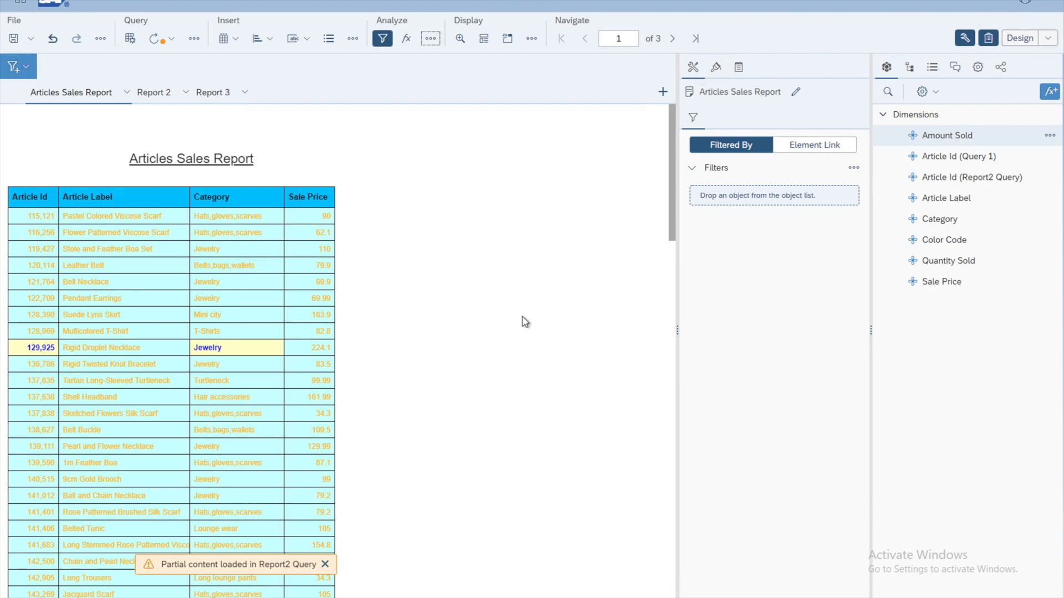
Step: Switch the document to Reading mode and examine which rows of the Articles Sales Report are highlighted on pages 1 and 2
{"action": "left_click", "coordinate": [1048, 40]}
{"action": "left_click", "coordinate": [1002, 57]}
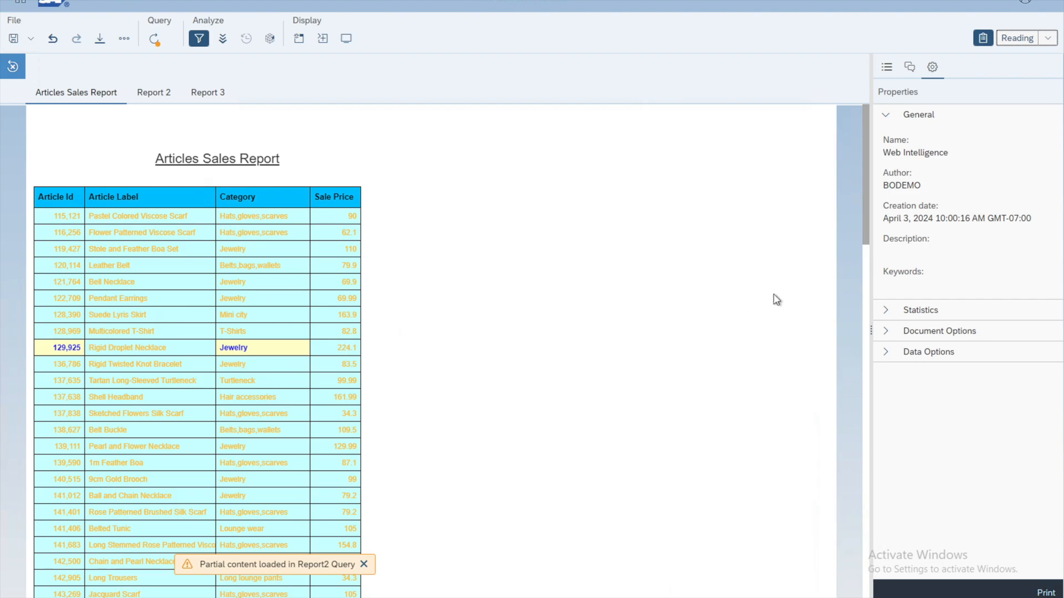
{"action": "left_click", "coordinate": [868, 374]}
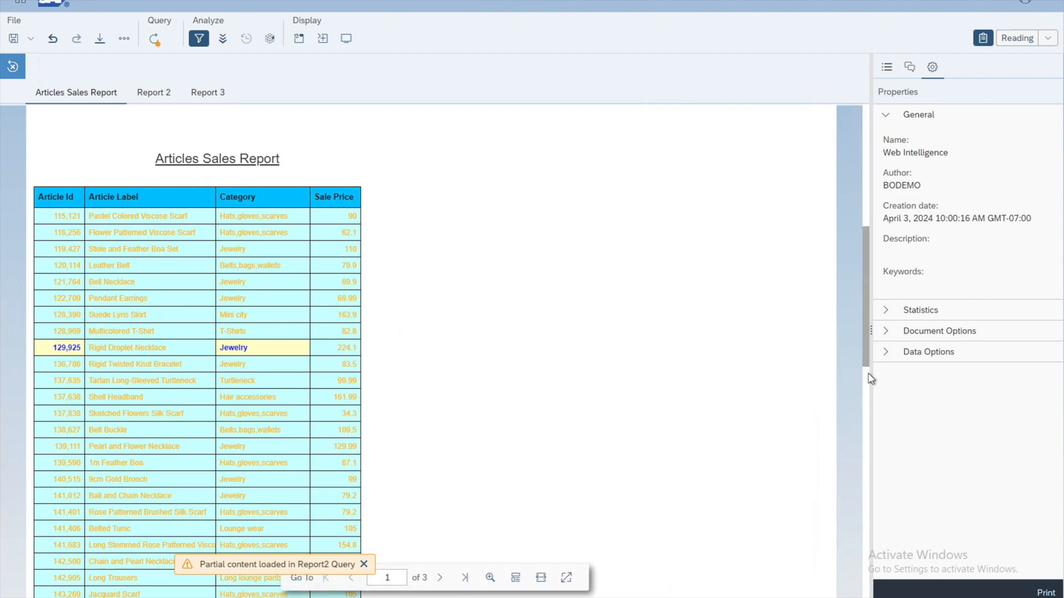
{"action": "left_click", "coordinate": [869, 409]}
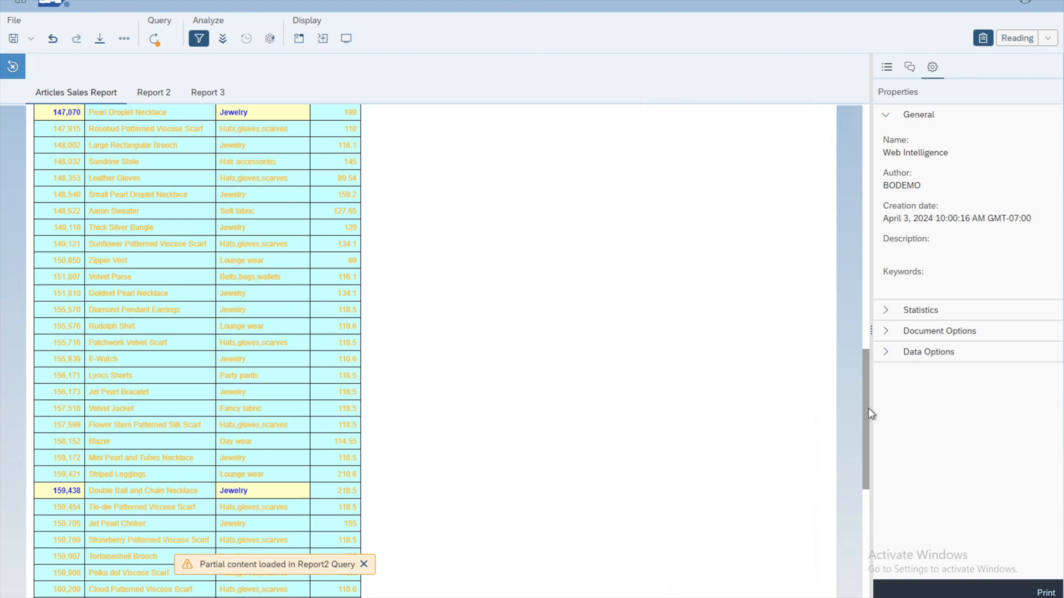
{"action": "left_click", "coordinate": [869, 554]}
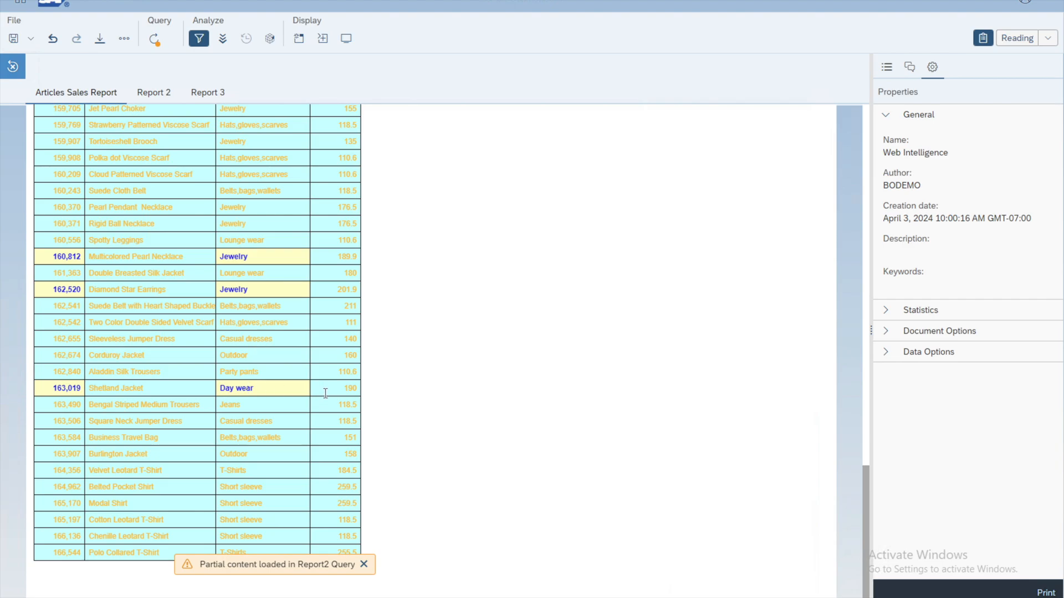
{"action": "mouse_move", "coordinate": [452, 591]}
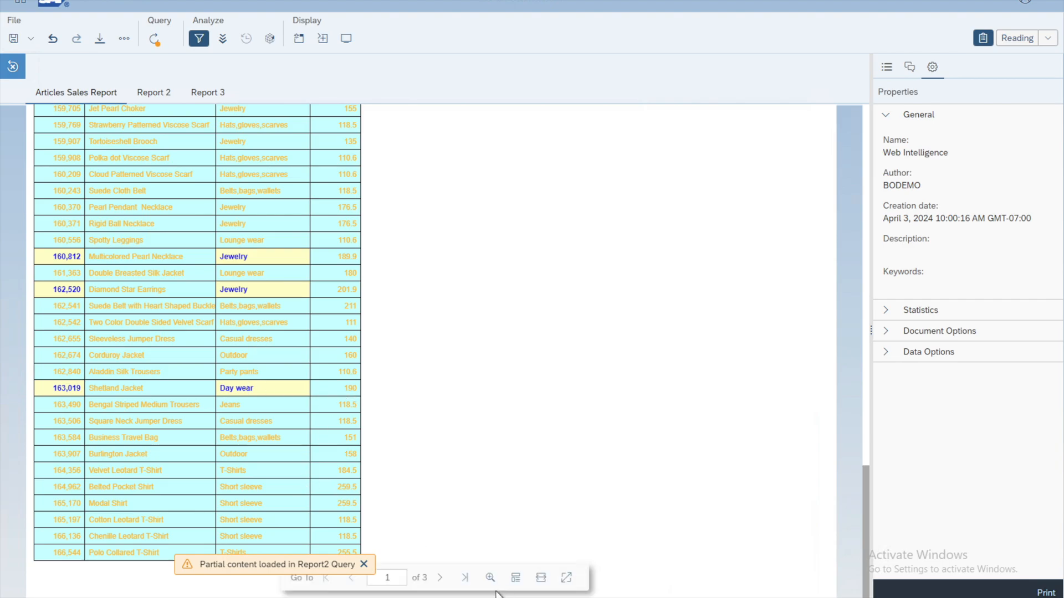
{"action": "left_click", "coordinate": [440, 579]}
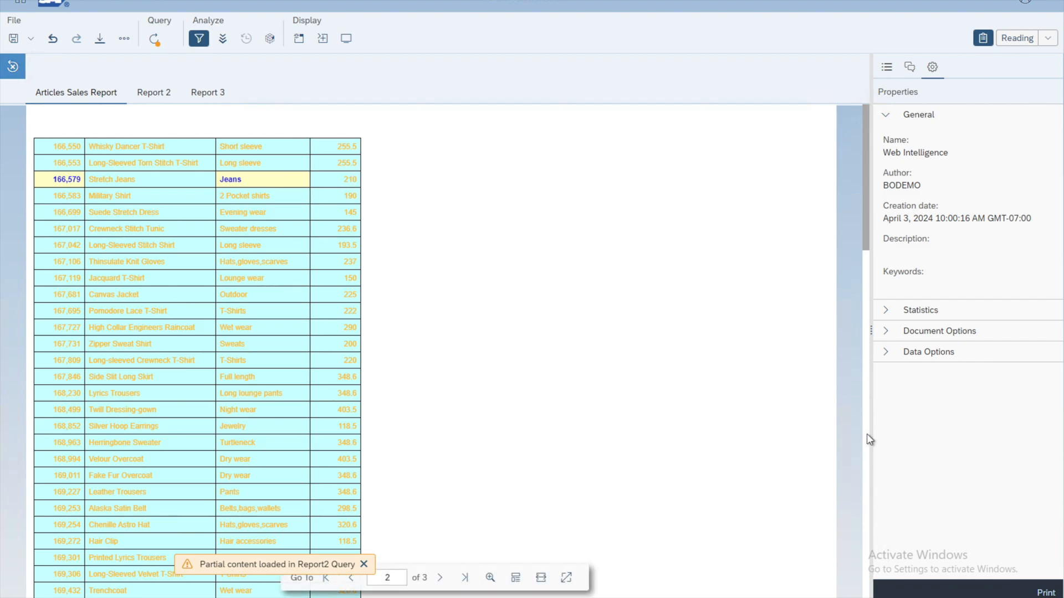
{"action": "scroll", "coordinate": [866, 469], "scroll_direction": "down", "scroll_amount": 8}
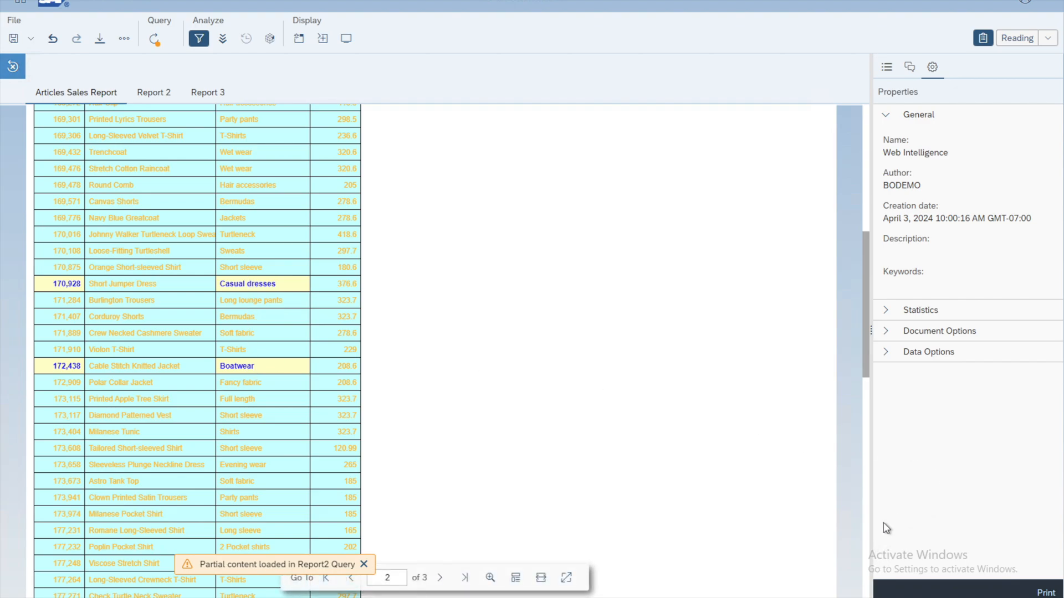
{"action": "left_click", "coordinate": [867, 128]}
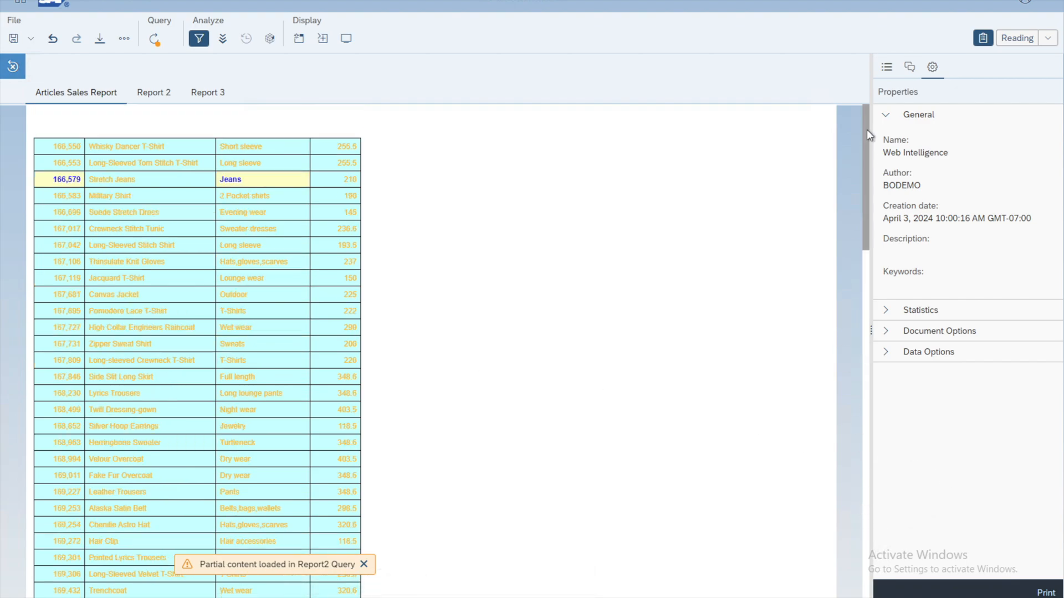
Step: Return the document to Design mode and reopen the Sales Formatting rule for editing
{"action": "left_click", "coordinate": [1048, 39]}
{"action": "left_click", "coordinate": [1010, 81]}
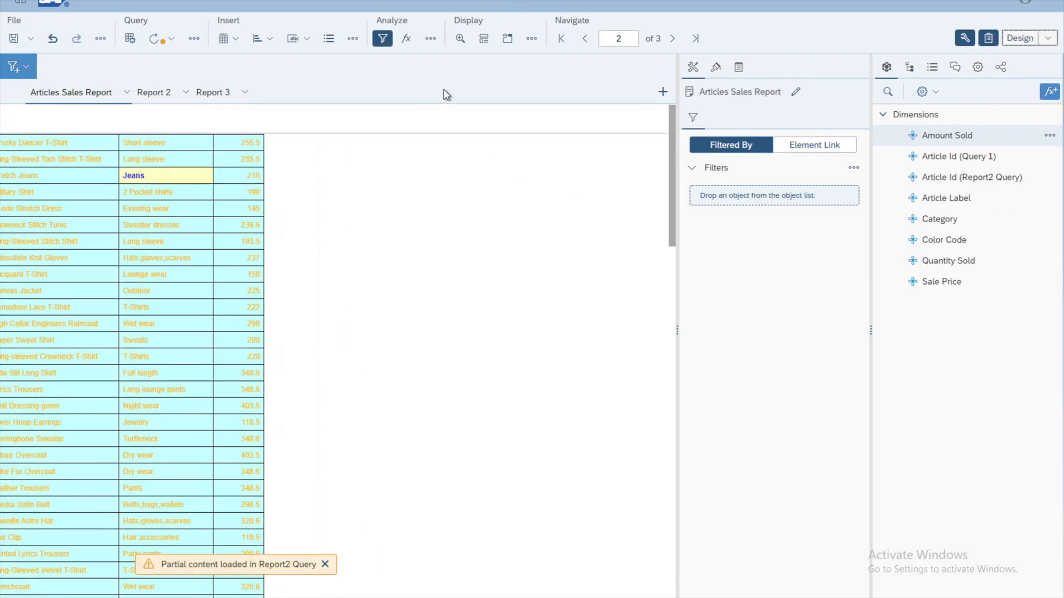
{"action": "left_click", "coordinate": [431, 39]}
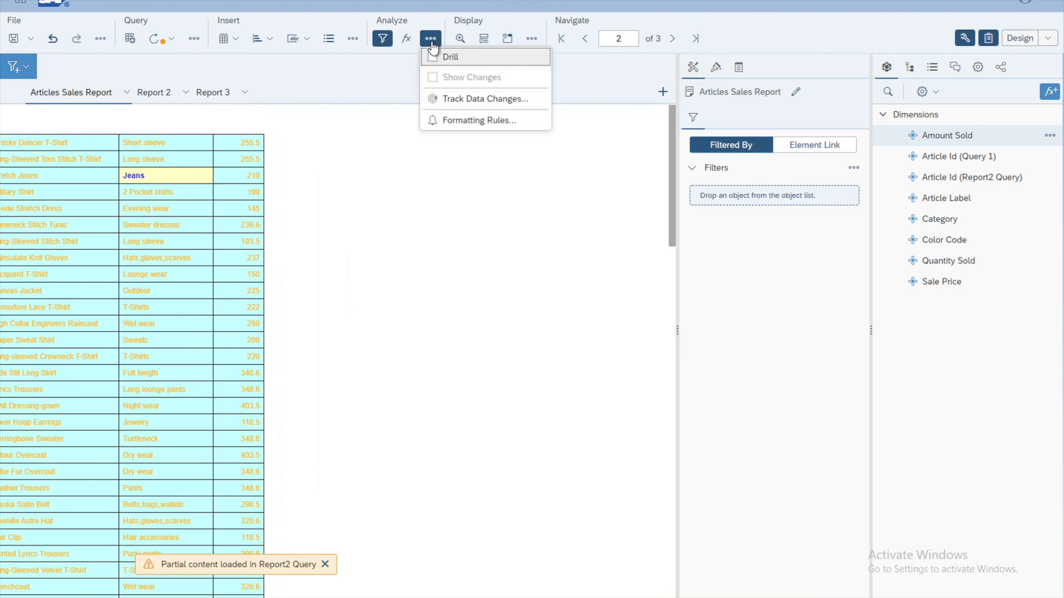
{"action": "left_click", "coordinate": [471, 123]}
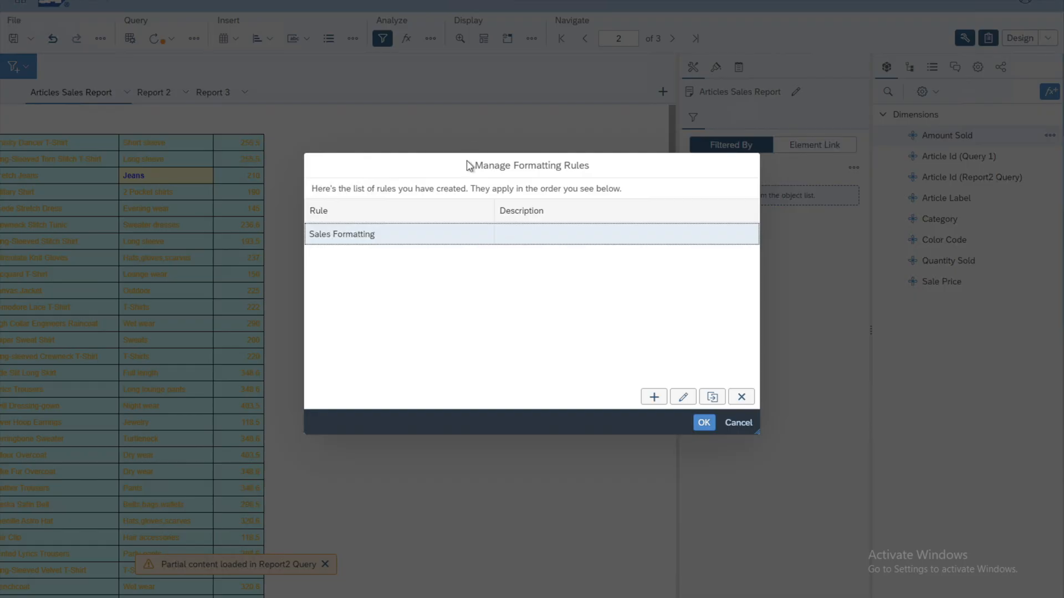
{"action": "left_click", "coordinate": [683, 397]}
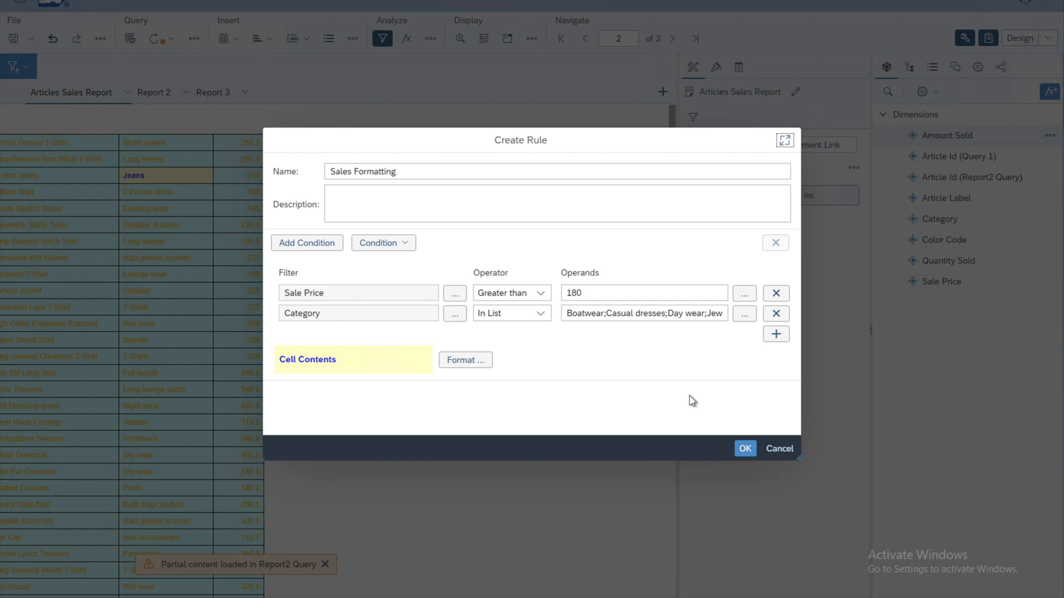
Step: Leave the Sales Formatting rule without changes and start a new formatting rule named Catalog Conditional Format
{"action": "left_click", "coordinate": [773, 450]}
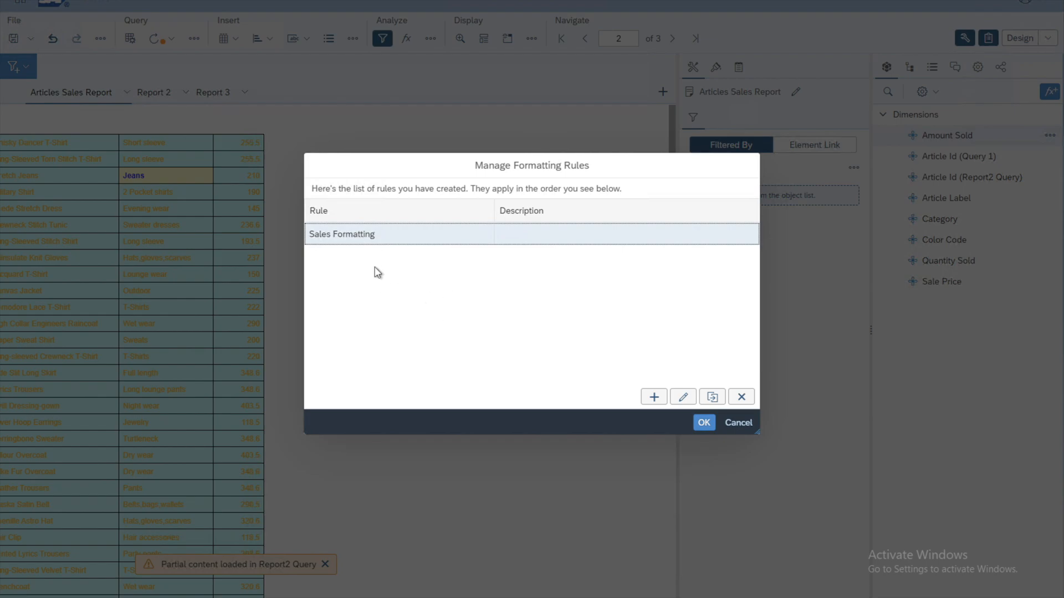
{"action": "left_click", "coordinate": [652, 398]}
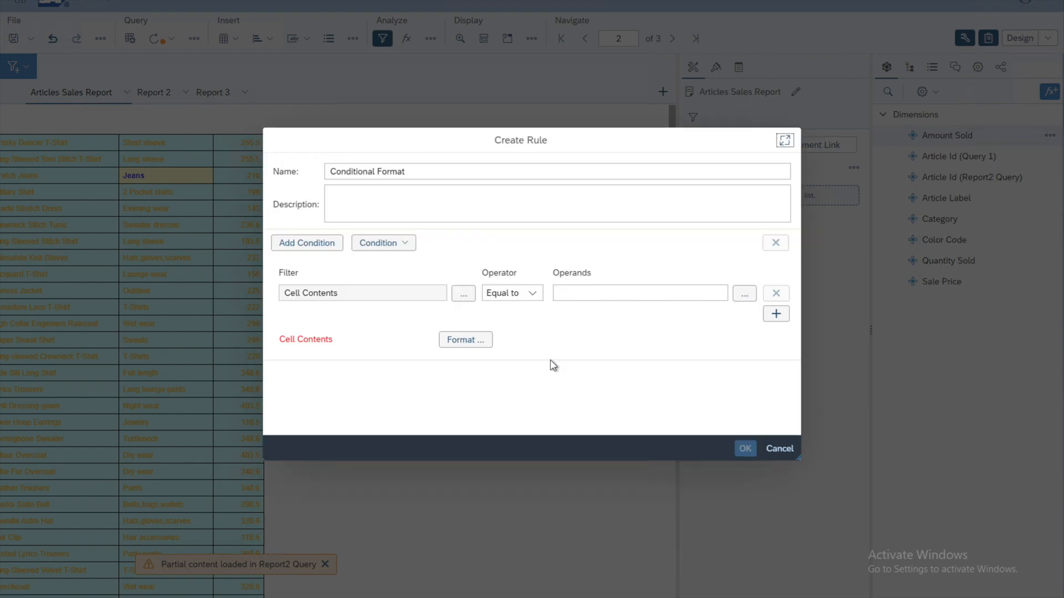
{"action": "left_click", "coordinate": [511, 171]}
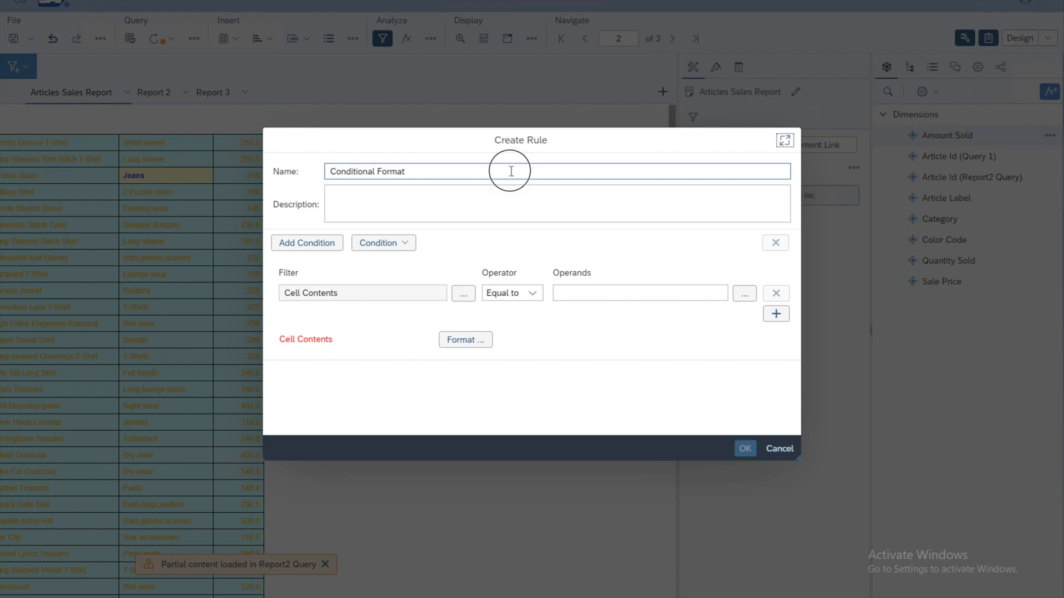
{"action": "left_click", "coordinate": [332, 172]}
{"action": "type", "text": "Catlo"}
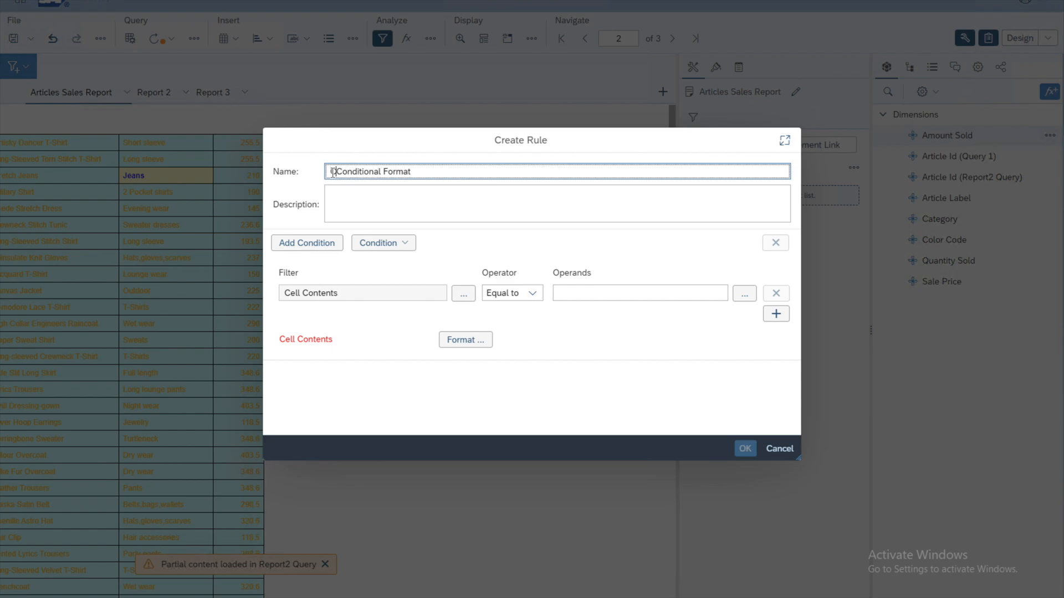
{"action": "type", "text": "g"}
{"action": "left_click", "coordinate": [443, 207]}
{"action": "left_click", "coordinate": [358, 172]}
{"action": "left_click", "coordinate": [344, 172]}
{"action": "type", "text": "a"}
{"action": "left_click", "coordinate": [437, 215]}
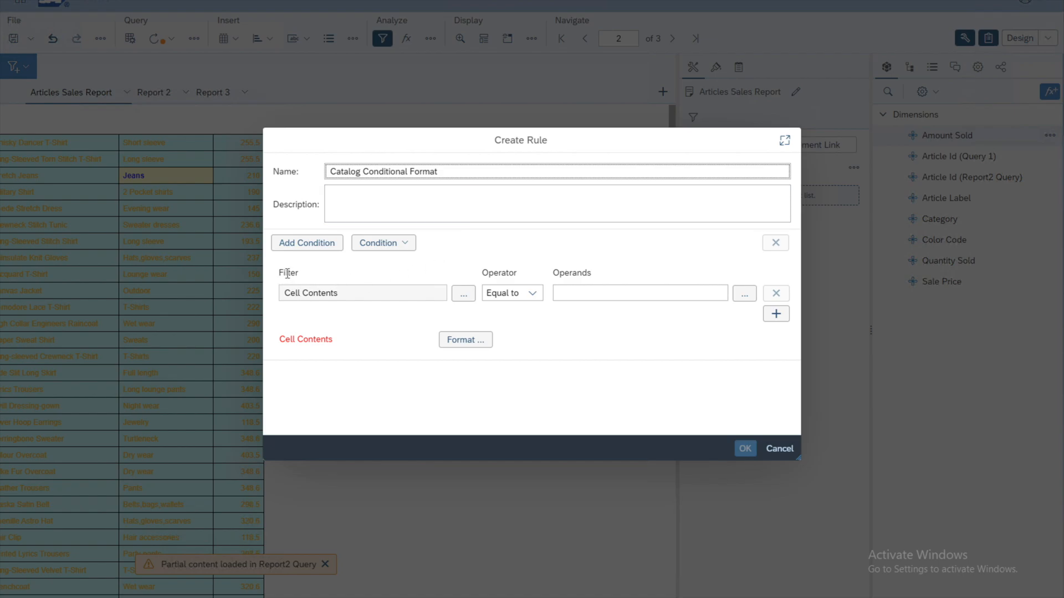
Step: Set the new rule's filter to the Category object with the Equal to operator
{"action": "left_click", "coordinate": [465, 295]}
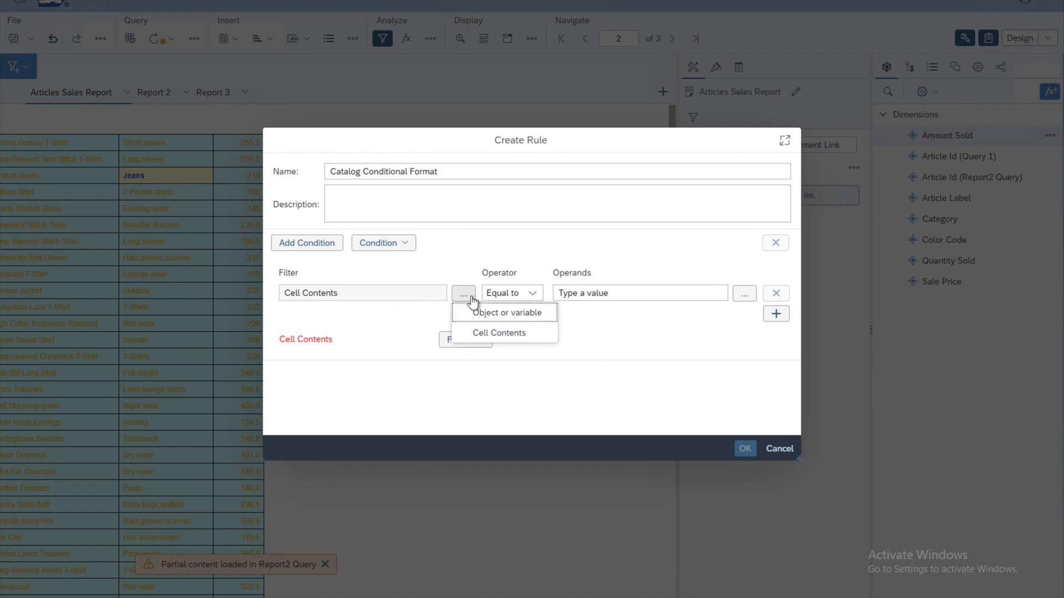
{"action": "left_click", "coordinate": [519, 315]}
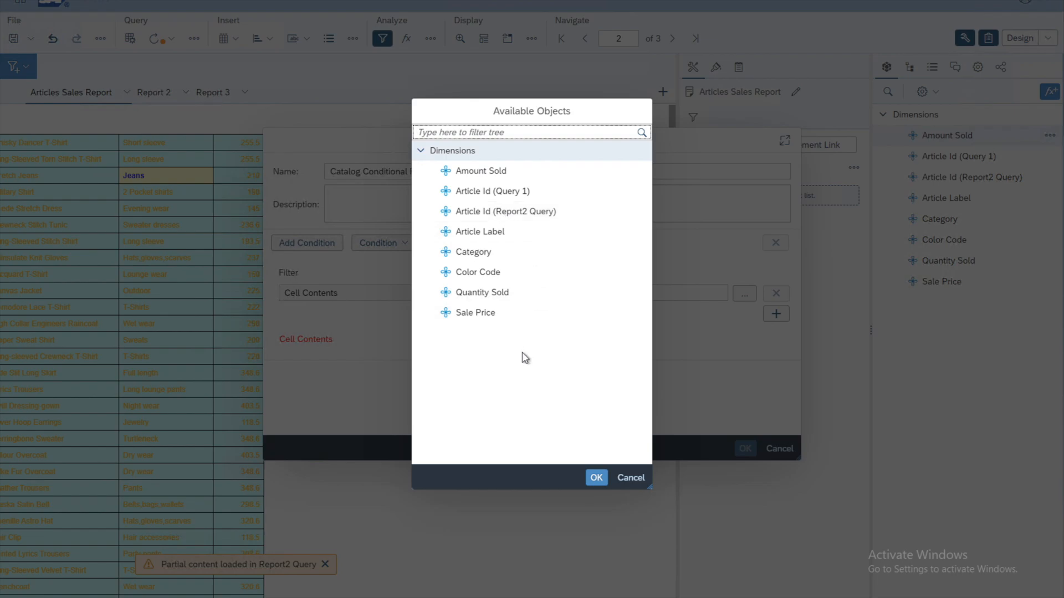
{"action": "left_click", "coordinate": [475, 257]}
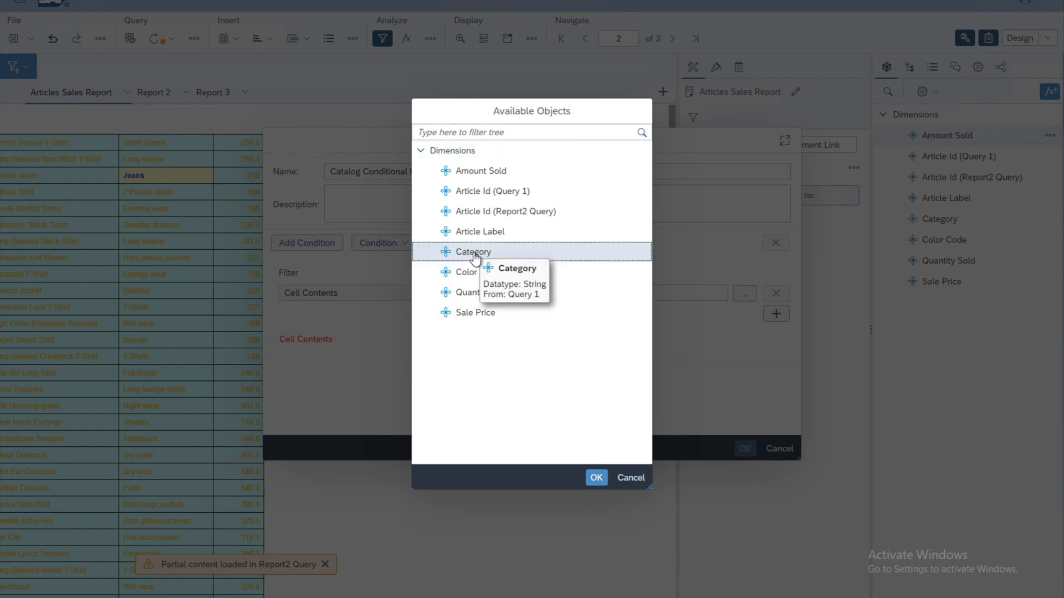
{"action": "left_click", "coordinate": [596, 478]}
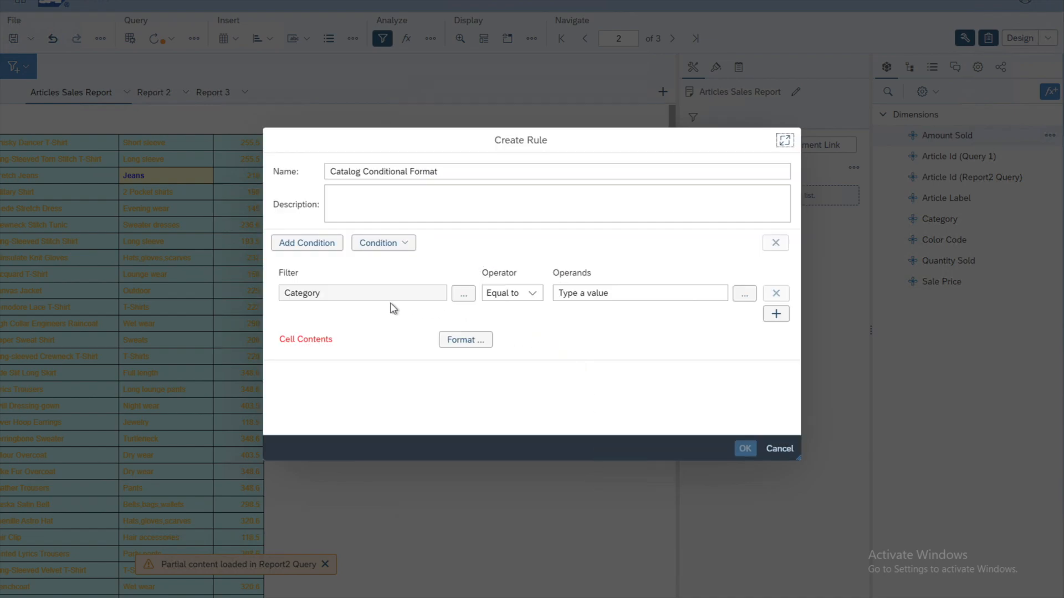
{"action": "left_click", "coordinate": [536, 295]}
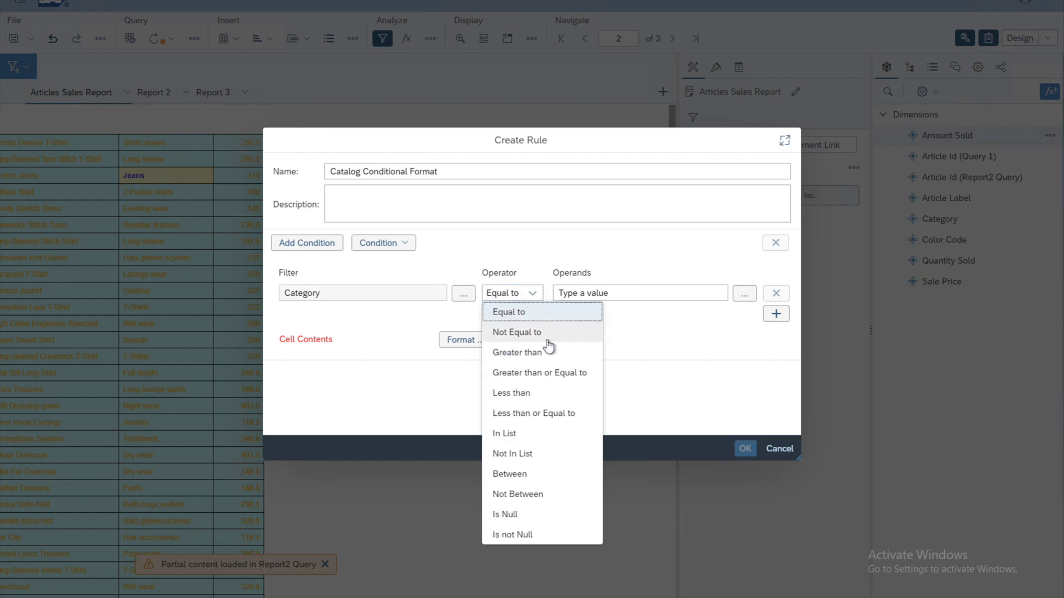
{"action": "left_click", "coordinate": [534, 314]}
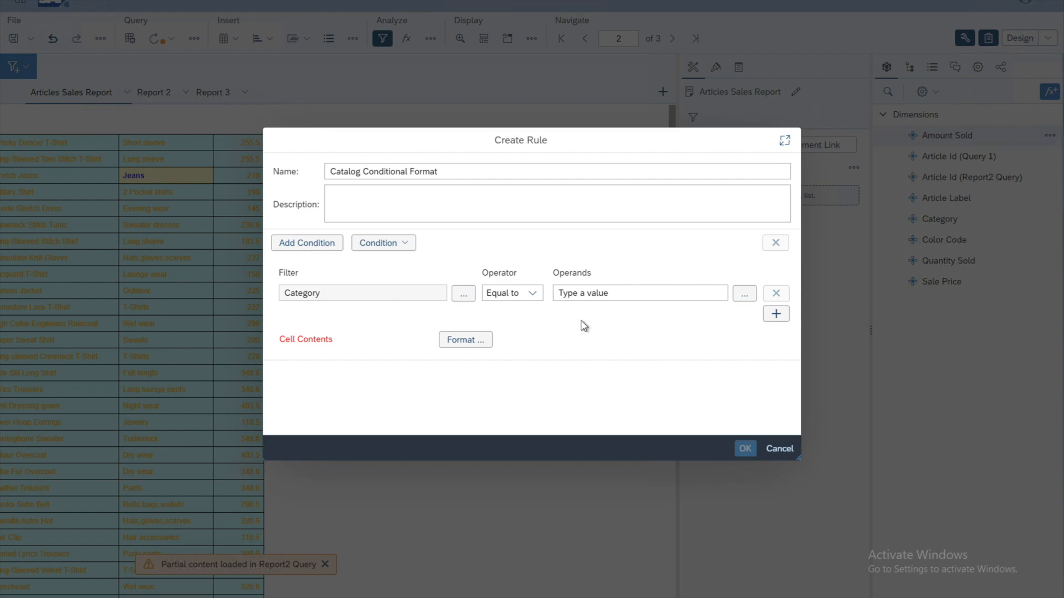
Step: Choose Jewelry from the list of Category values as the condition's operand
{"action": "left_click", "coordinate": [610, 296]}
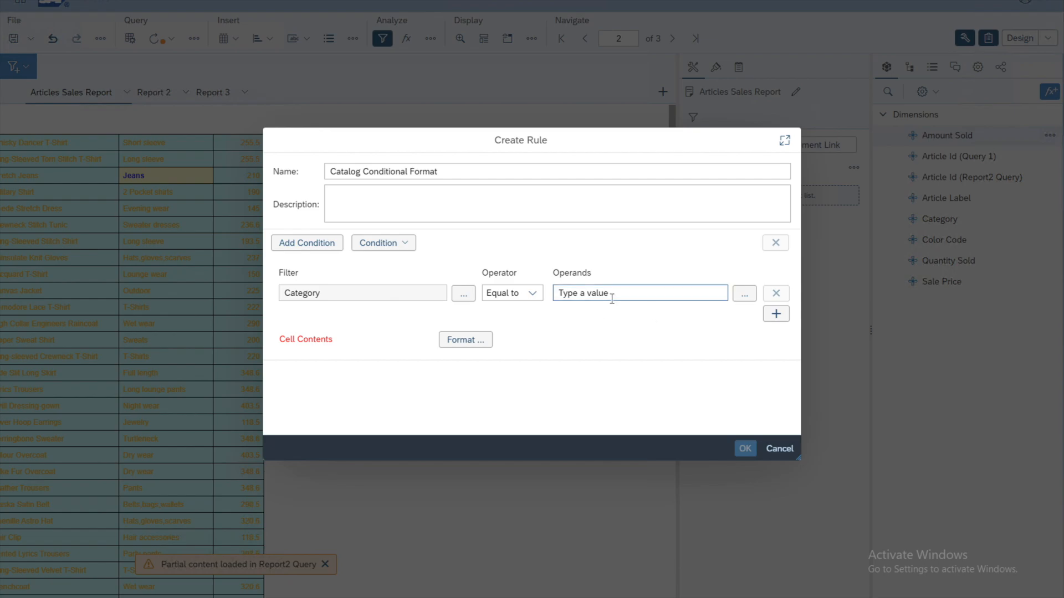
{"action": "left_click", "coordinate": [743, 298]}
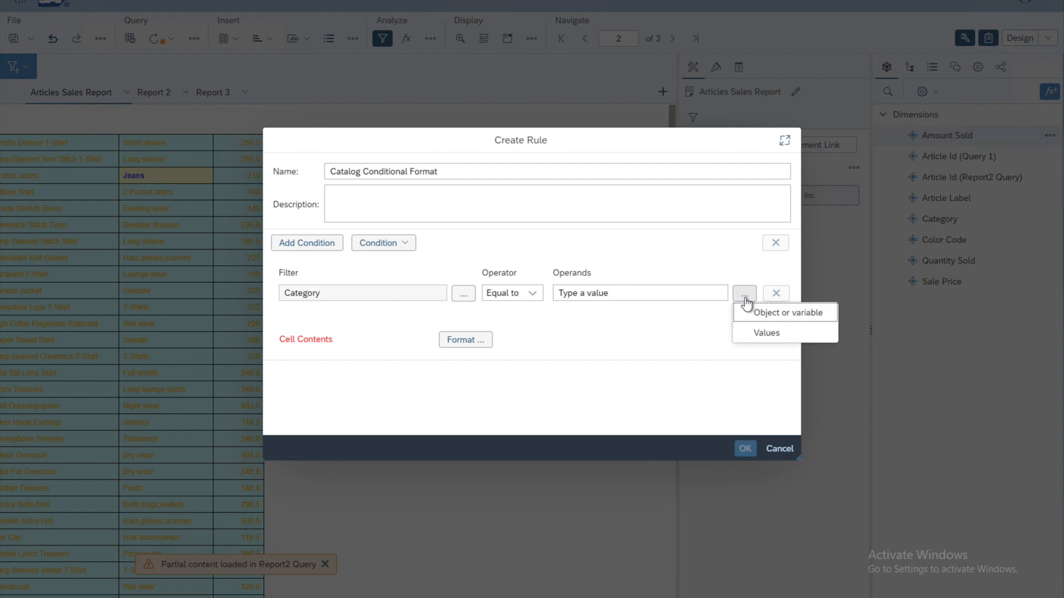
{"action": "left_click", "coordinate": [764, 336]}
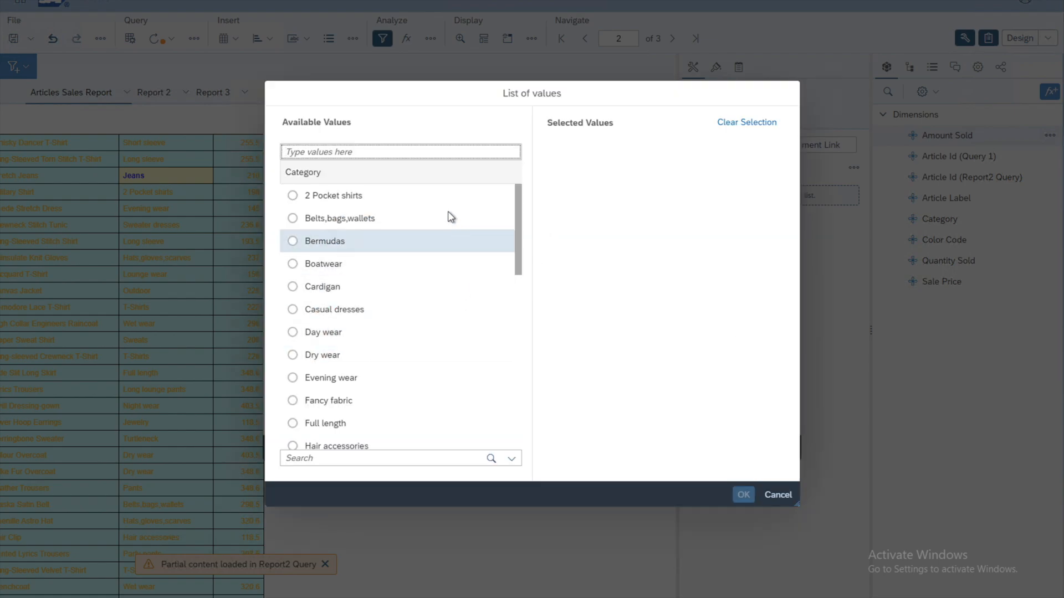
{"action": "type", "text": "j"}
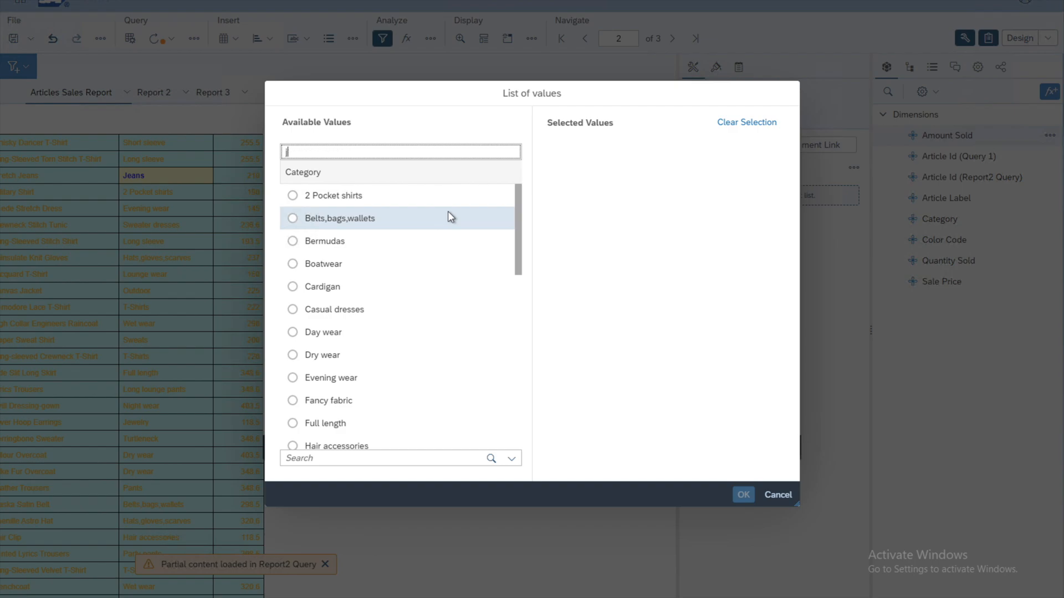
{"action": "type", "text": "e"}
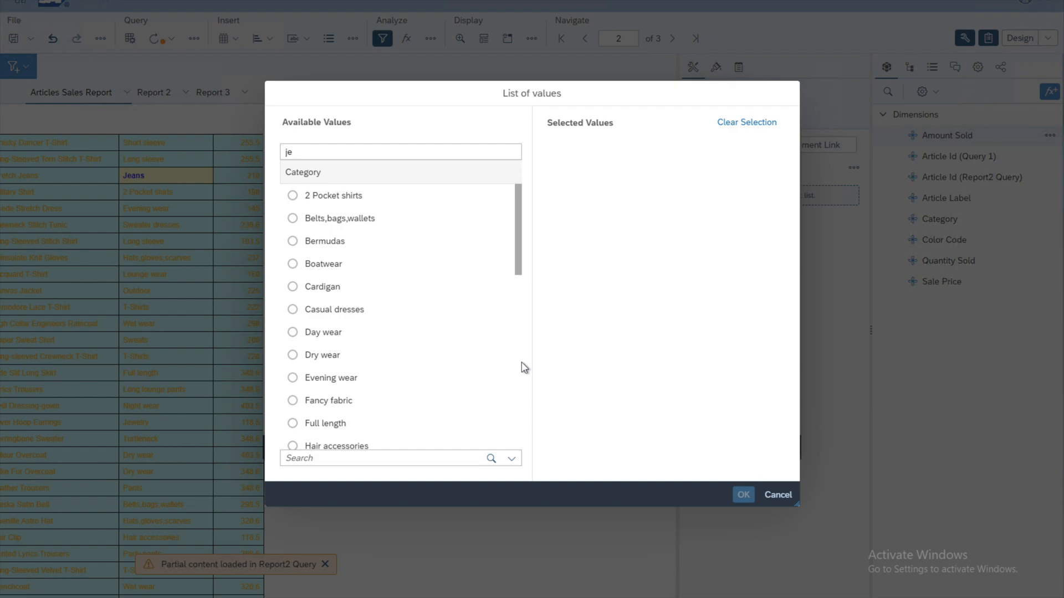
{"action": "scroll", "coordinate": [519, 372], "scroll_direction": "down", "scroll_amount": 4}
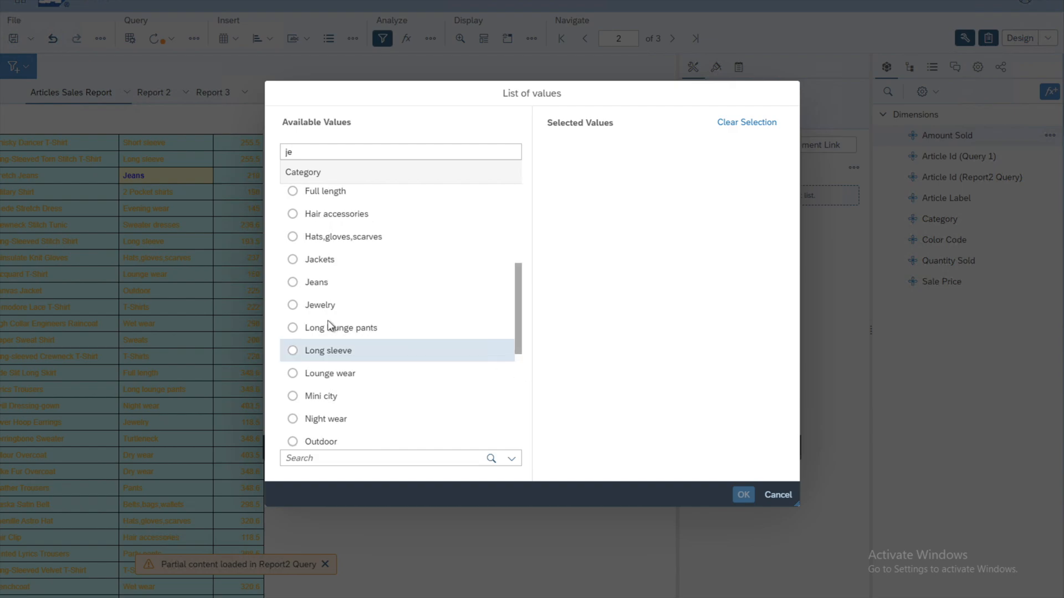
{"action": "left_click", "coordinate": [295, 306]}
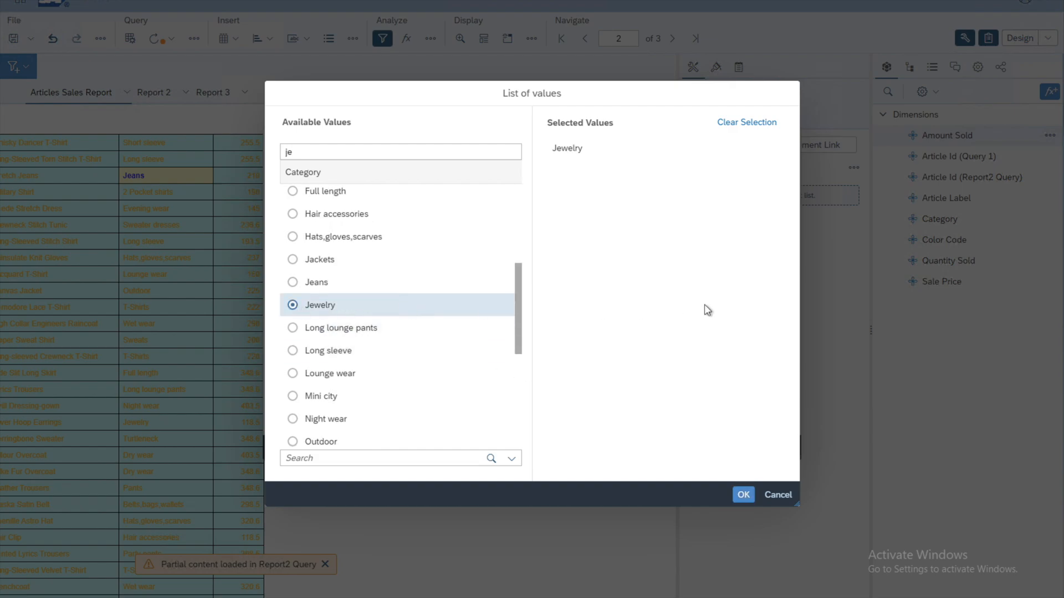
{"action": "left_click", "coordinate": [742, 495]}
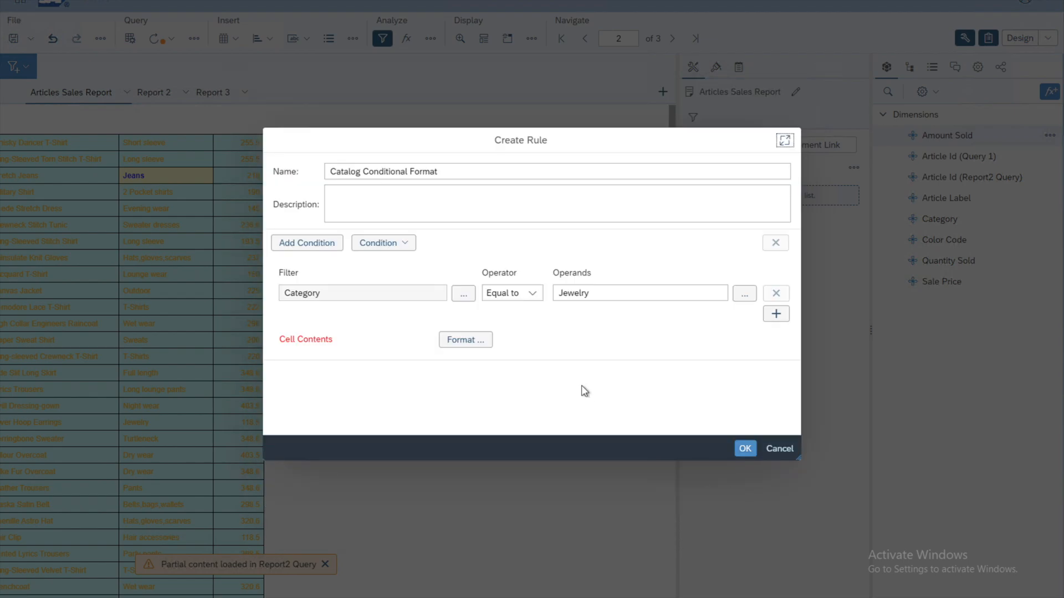
Step: Give the rule's cell format a red background and save the rule to the document's formatting rules
{"action": "left_click", "coordinate": [470, 344]}
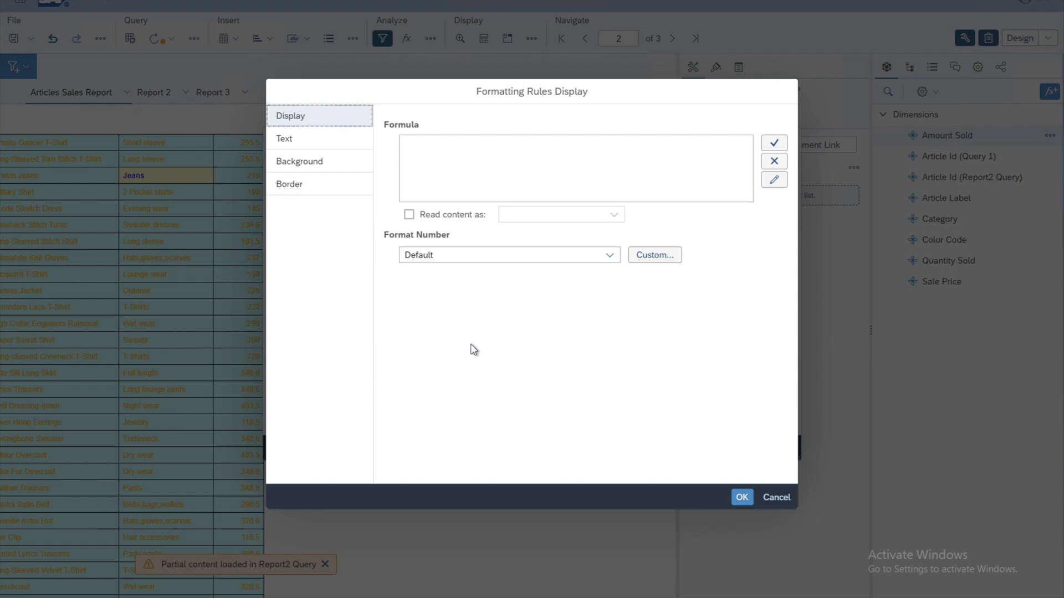
{"action": "left_click", "coordinate": [302, 165]}
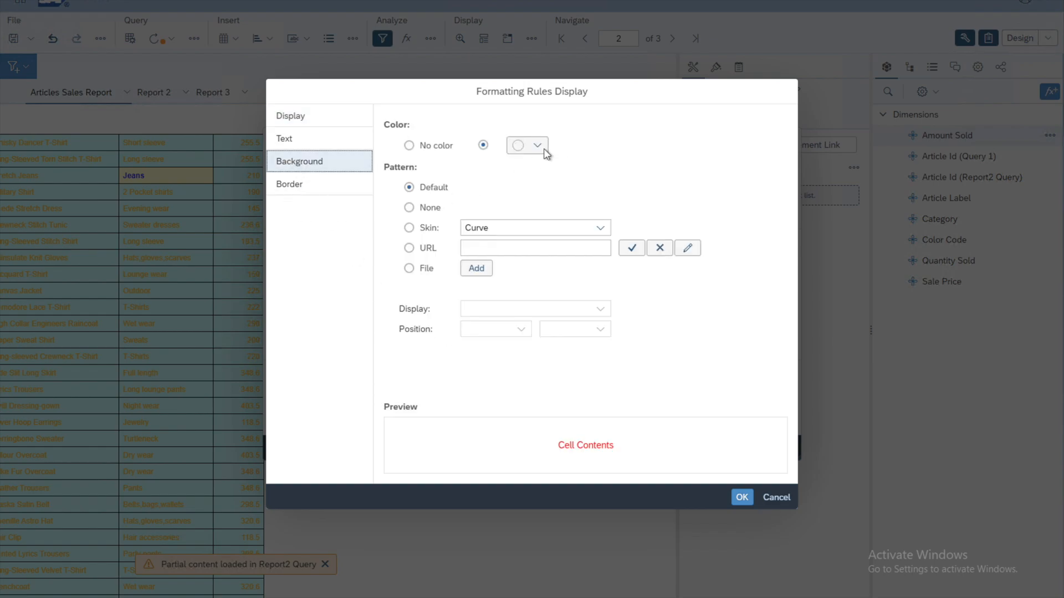
{"action": "left_click", "coordinate": [542, 147]}
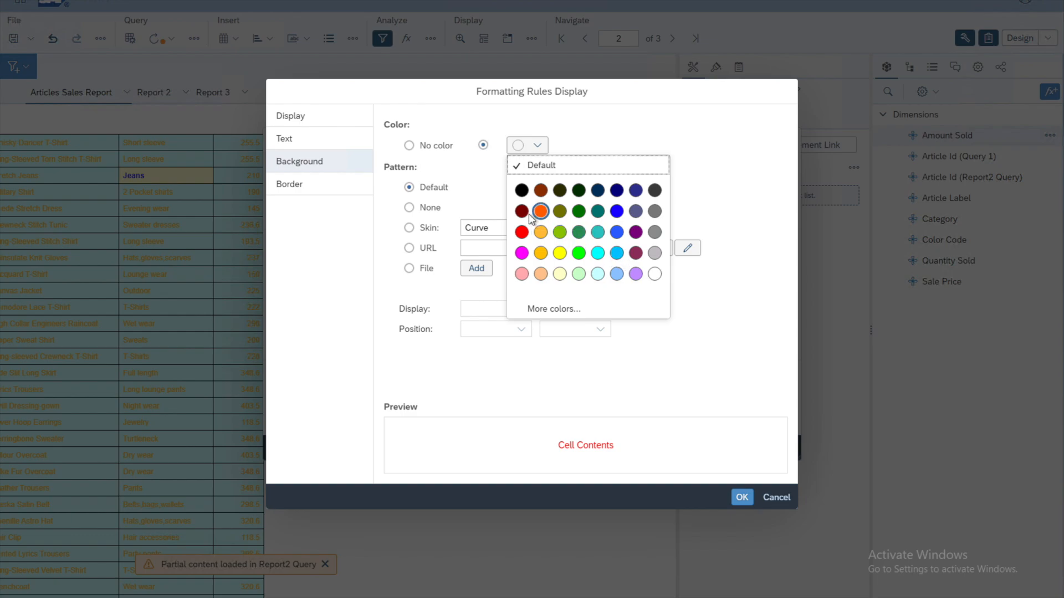
{"action": "left_click", "coordinate": [522, 233]}
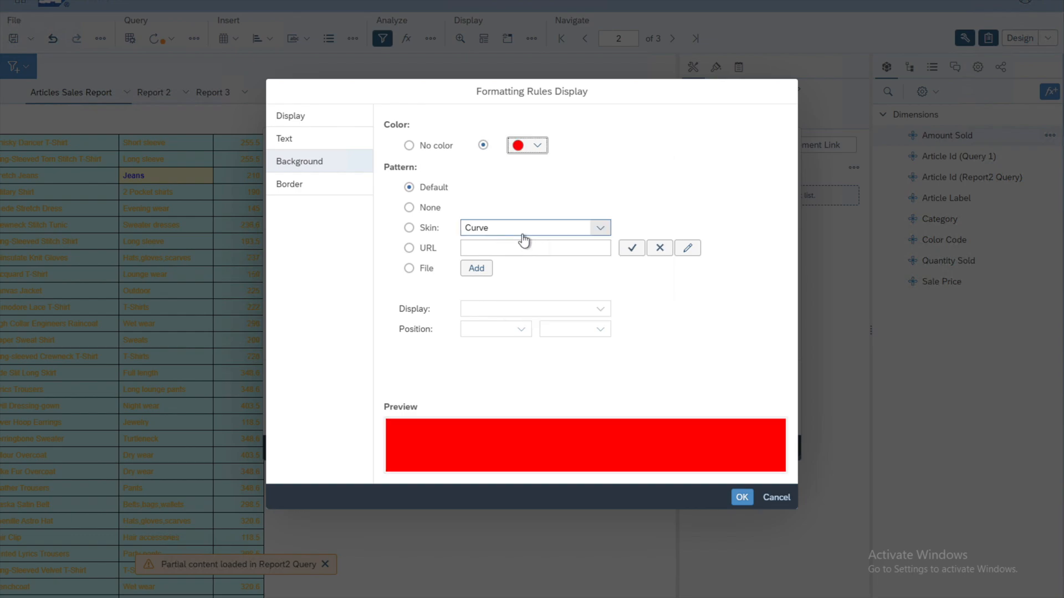
{"action": "left_click", "coordinate": [732, 496]}
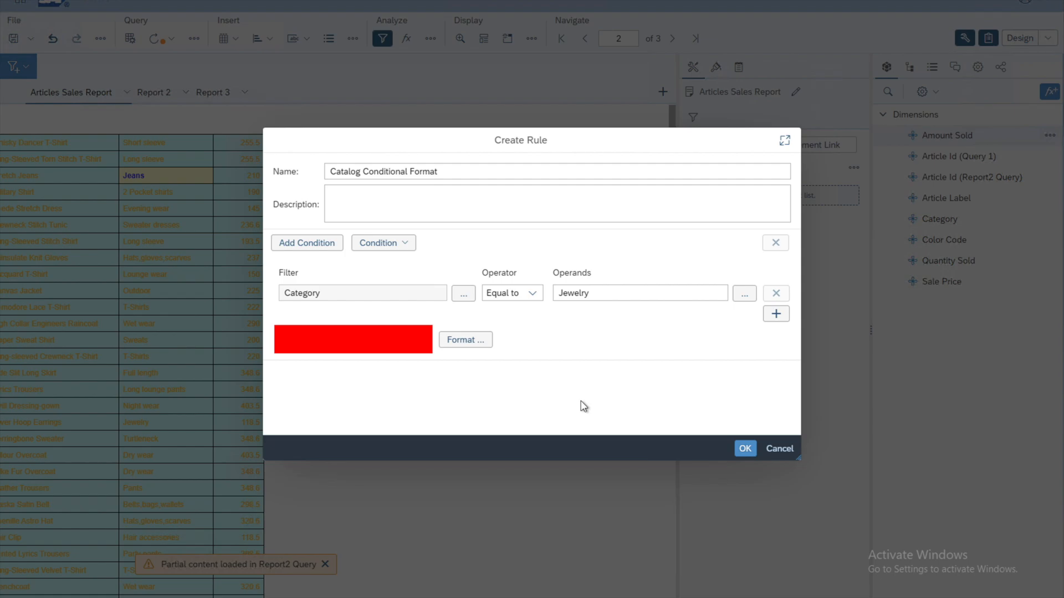
{"action": "left_click", "coordinate": [744, 449]}
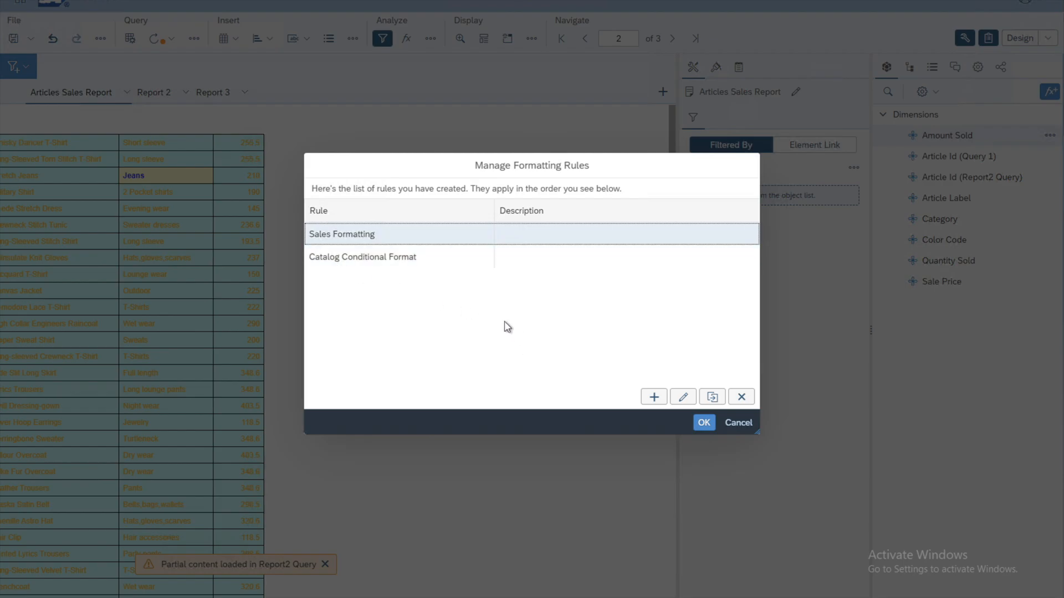
{"action": "left_click", "coordinate": [703, 424]}
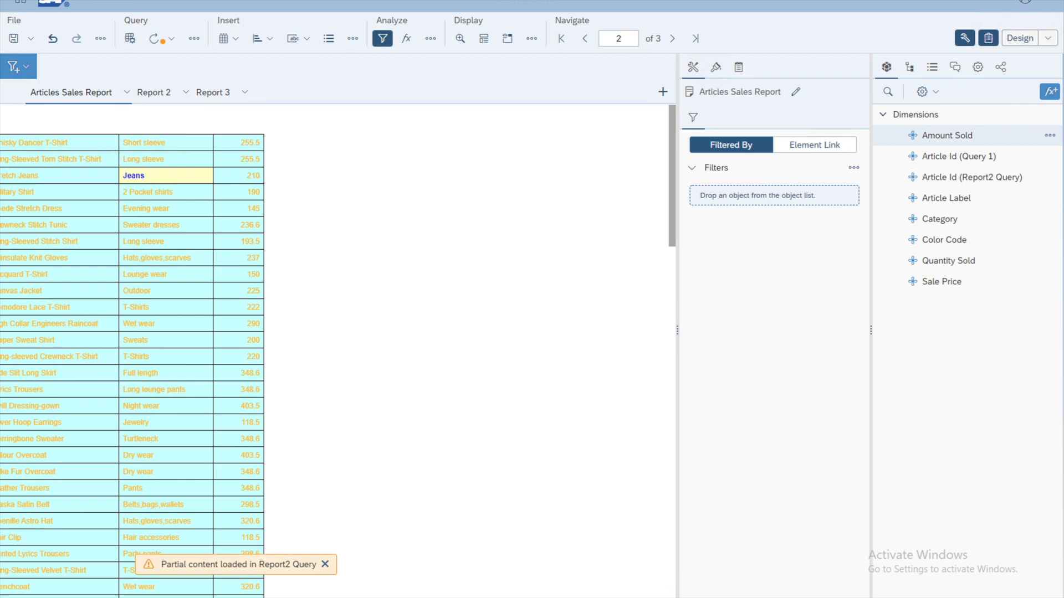
Step: Try applying the Catalog Conditional Format rule to the Article Label column on page 1 and undo that change
{"action": "scroll", "coordinate": [432, 589], "scroll_direction": "left", "scroll_amount": 3}
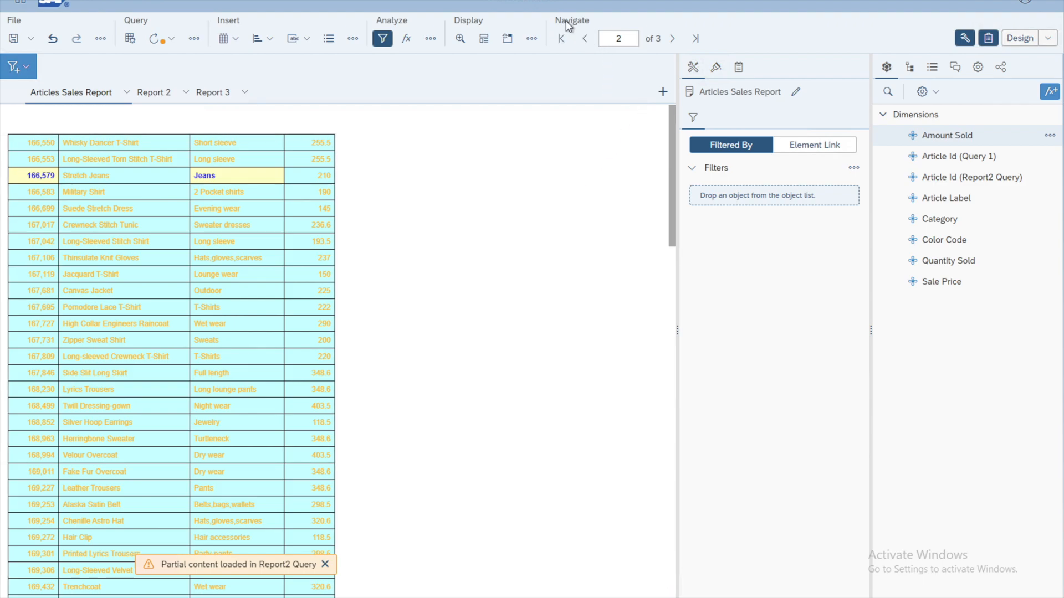
{"action": "left_click", "coordinate": [585, 40]}
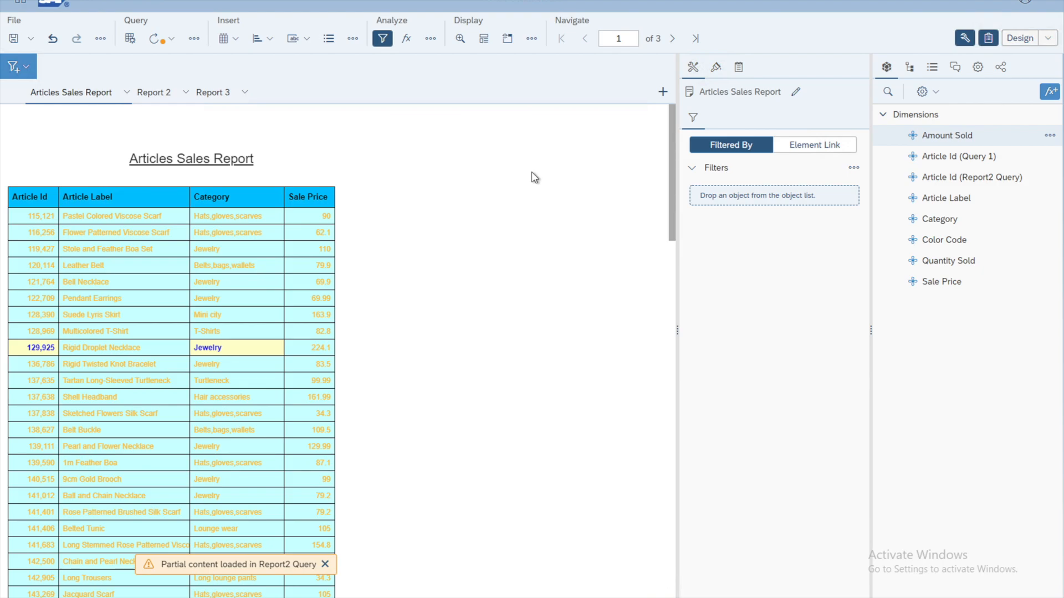
{"action": "left_click", "coordinate": [86, 220]}
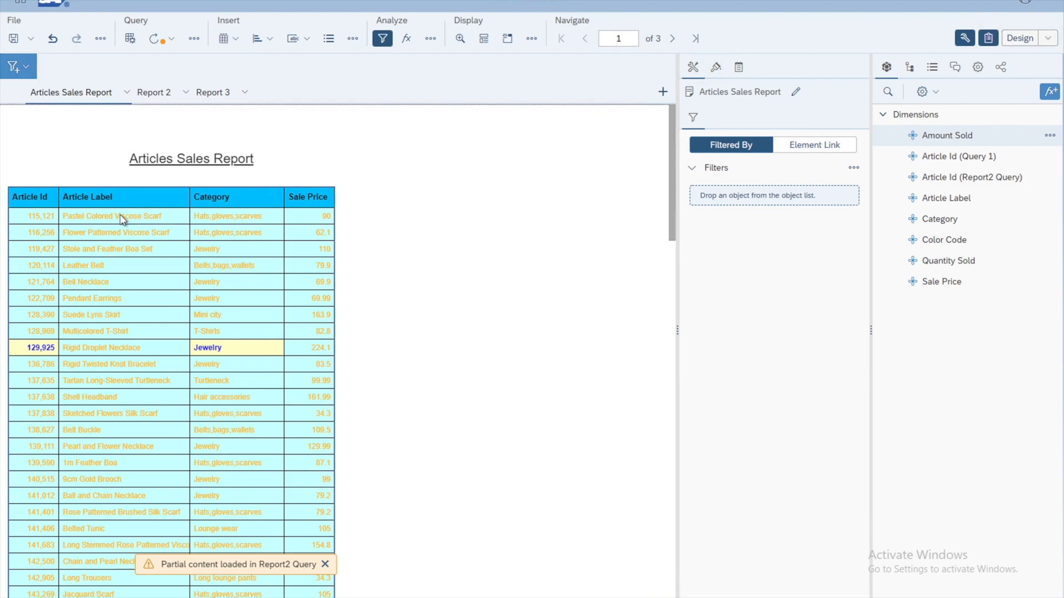
{"action": "left_click", "coordinate": [87, 220]}
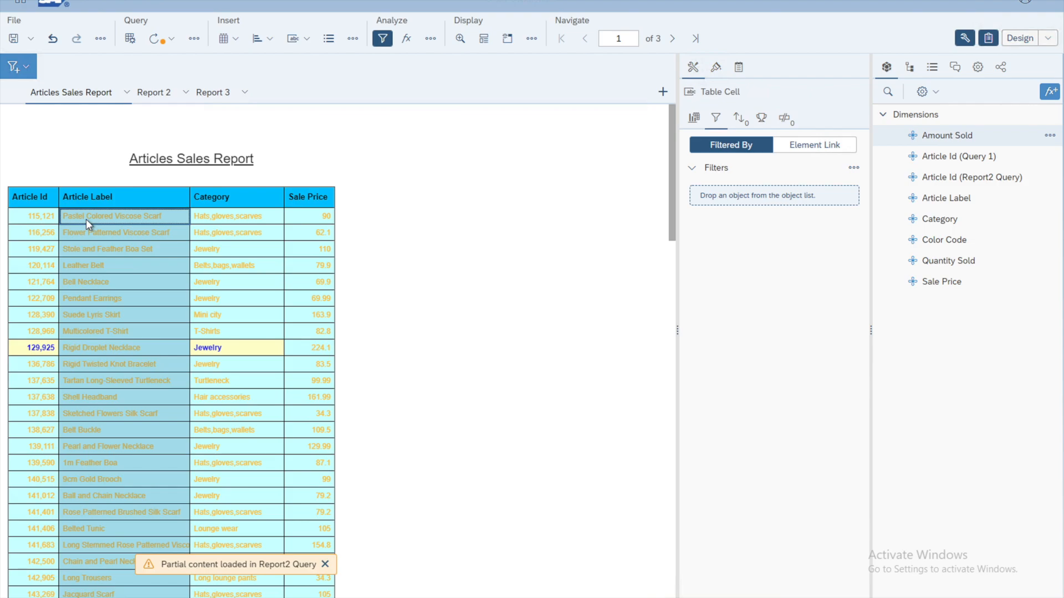
{"action": "right_click", "coordinate": [85, 218]}
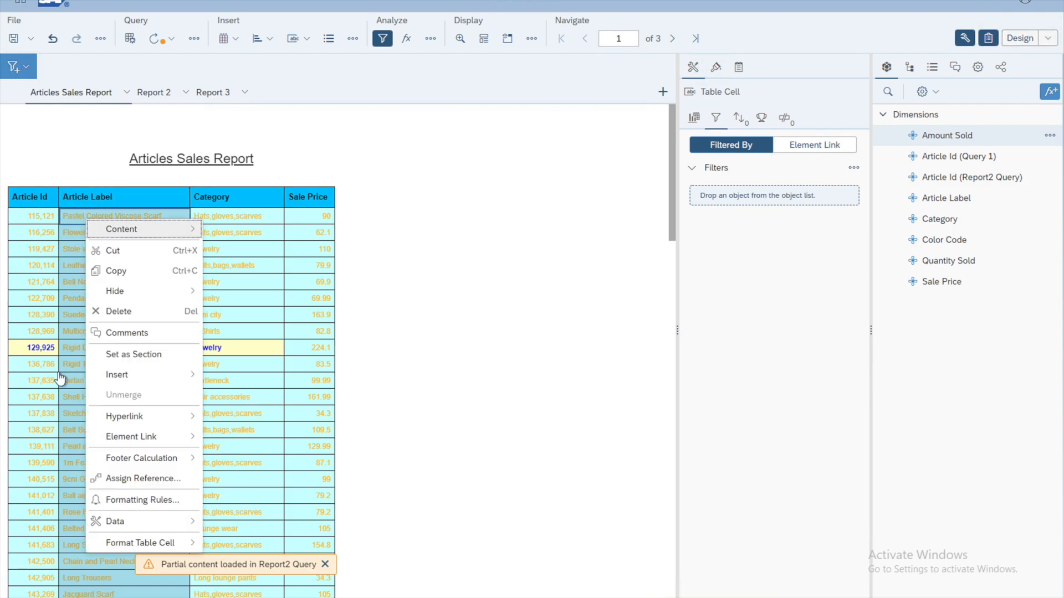
{"action": "left_click", "coordinate": [121, 500]}
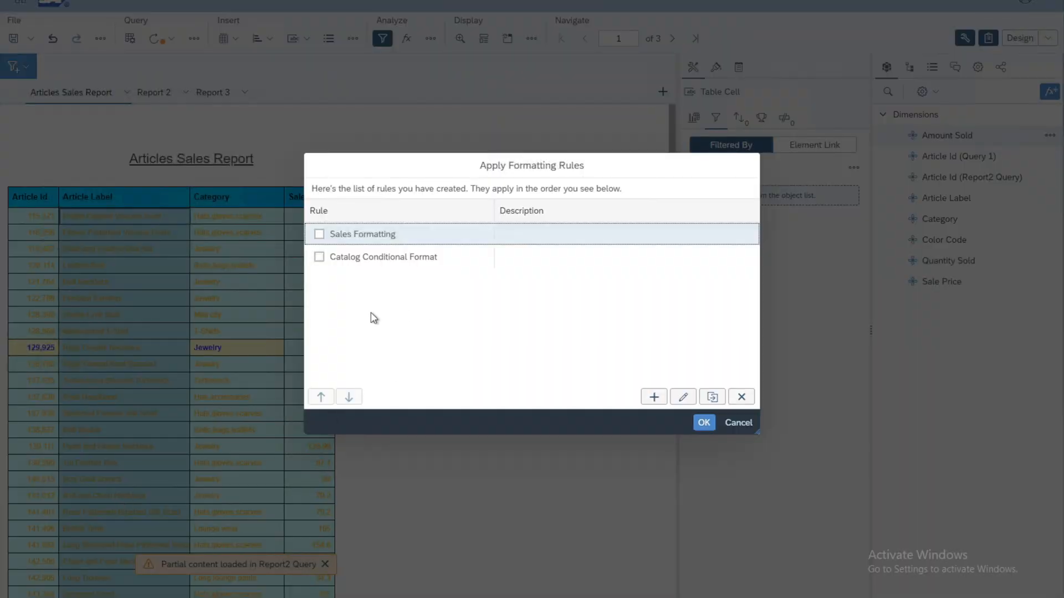
{"action": "left_click", "coordinate": [319, 257]}
{"action": "left_click", "coordinate": [391, 239]}
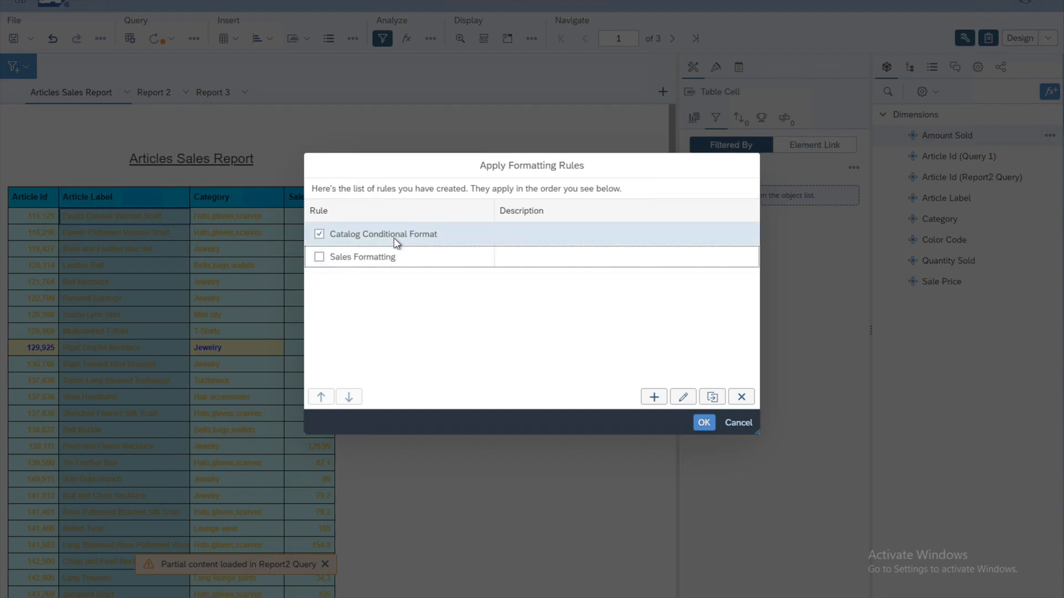
{"action": "left_click", "coordinate": [703, 422]}
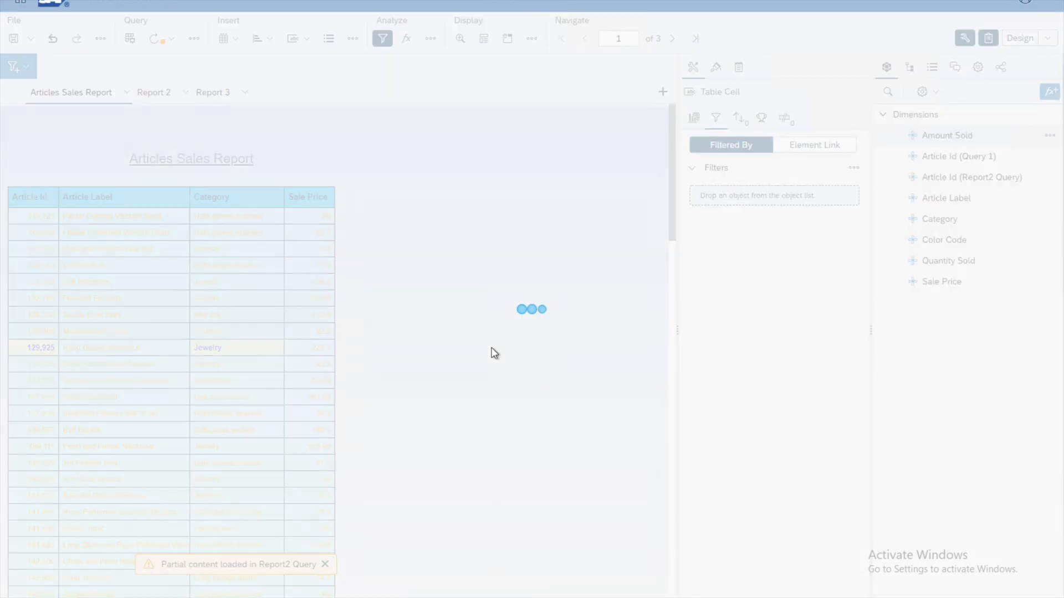
{"action": "key", "text": "ctrl+z"}
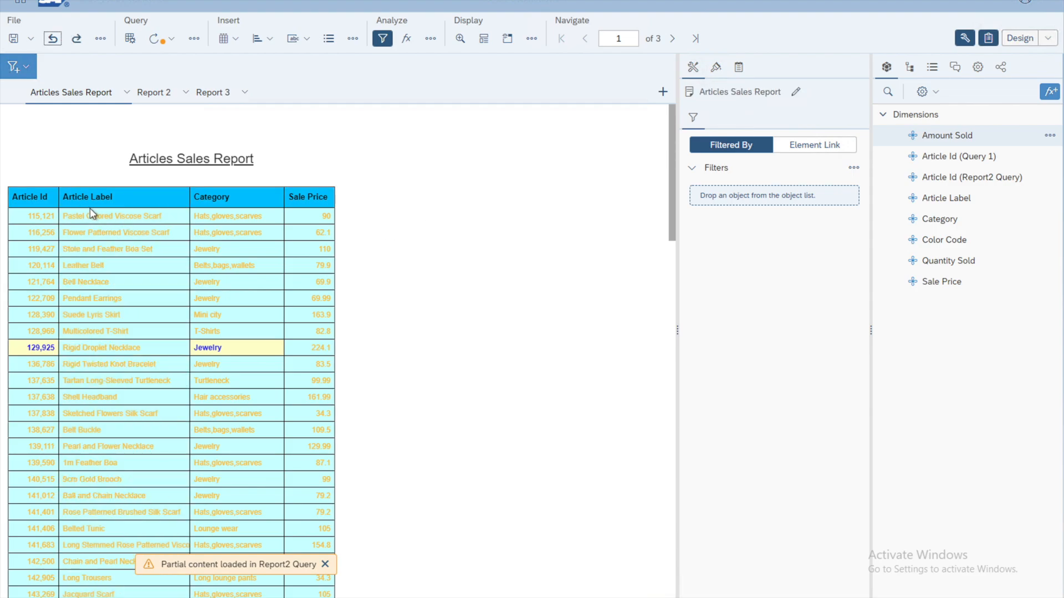
Step: Apply the Catalog Conditional Format rule to the Article Label column of the Articles Sales Report table
{"action": "left_click", "coordinate": [105, 214]}
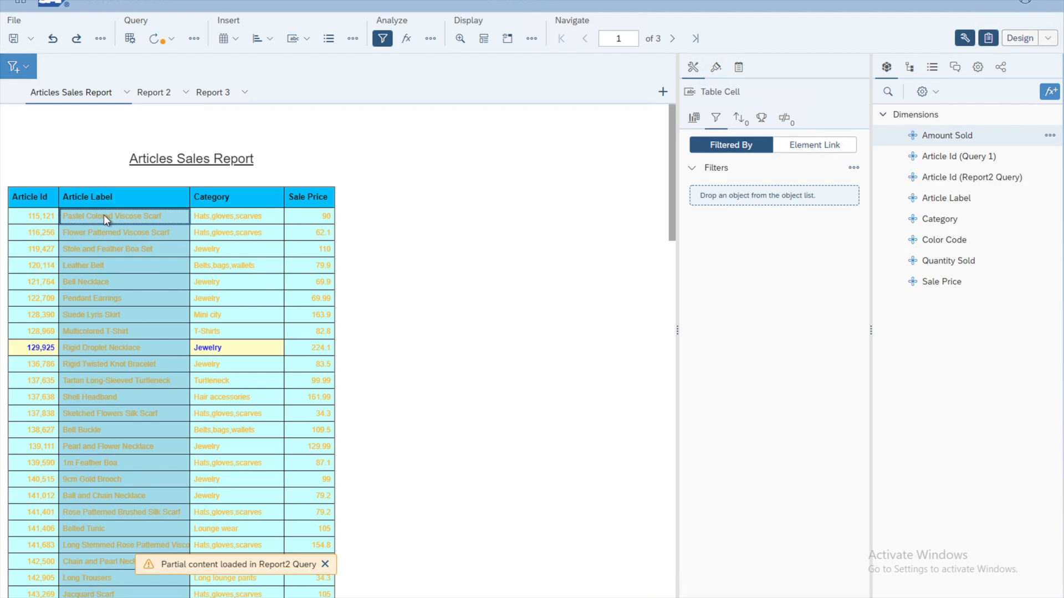
{"action": "right_click", "coordinate": [105, 215]}
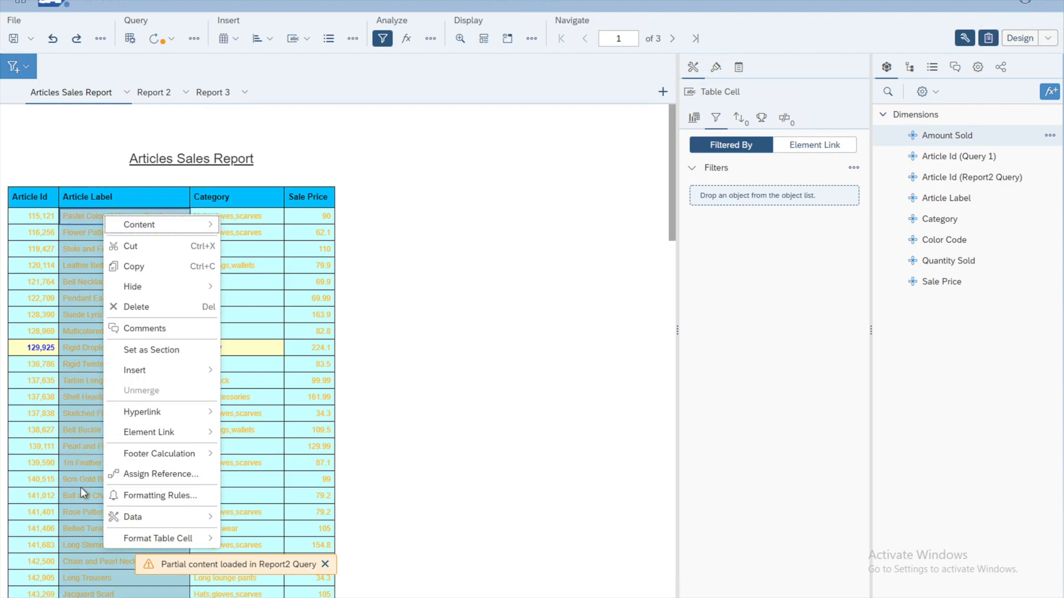
{"action": "left_click", "coordinate": [141, 497]}
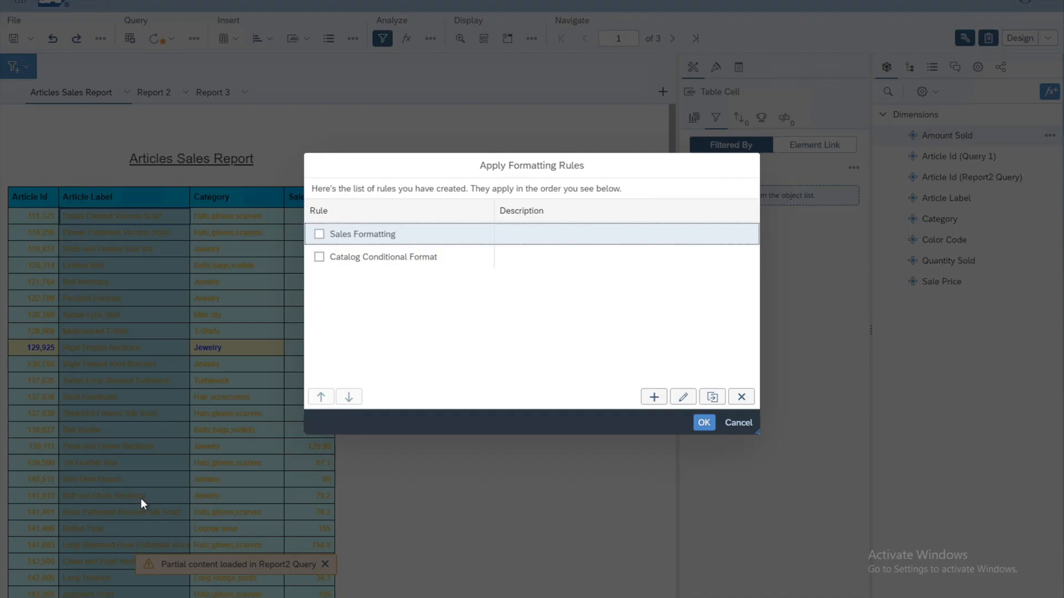
{"action": "left_click", "coordinate": [319, 257]}
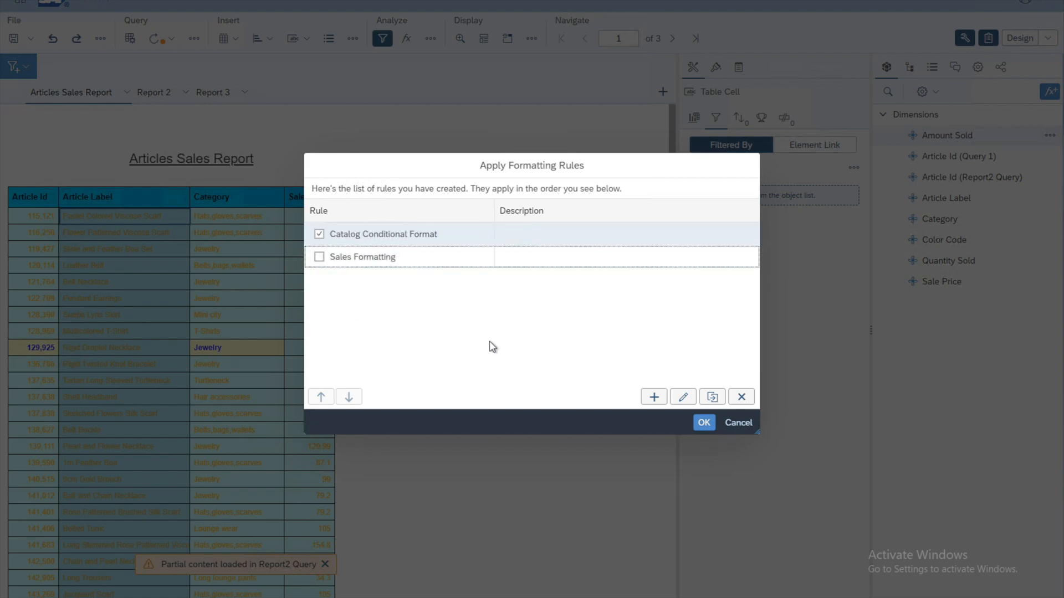
{"action": "left_click", "coordinate": [704, 424]}
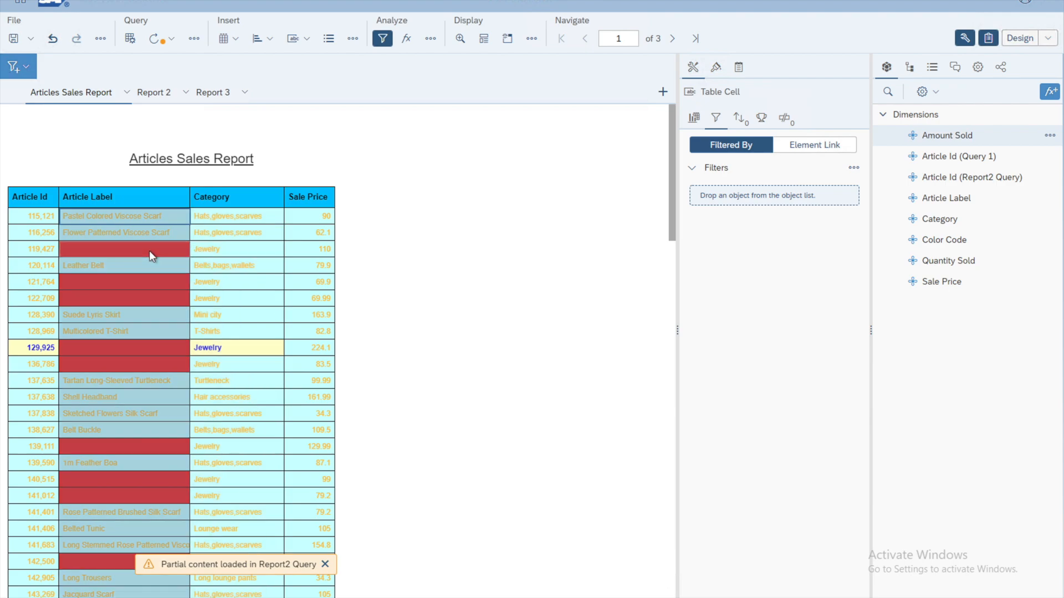
{"action": "left_click", "coordinate": [102, 251]}
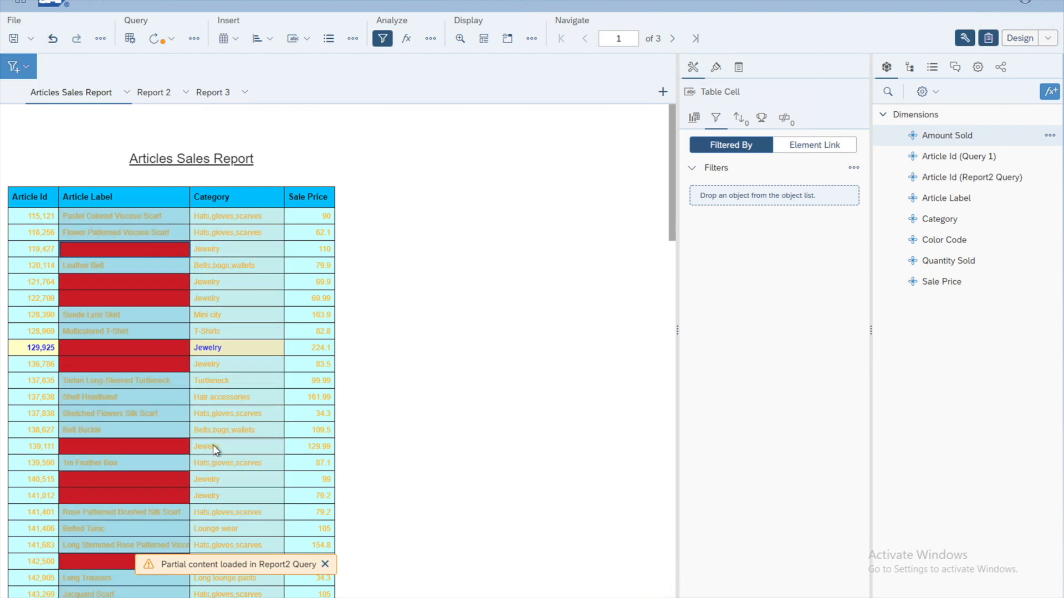
{"action": "left_click", "coordinate": [104, 215]}
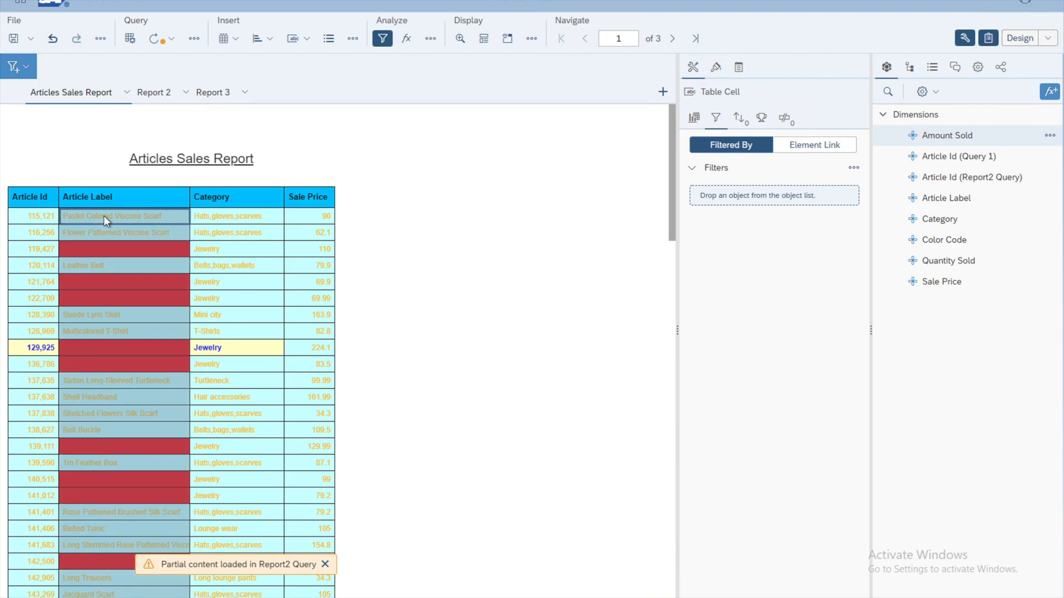
{"action": "left_click", "coordinate": [455, 301]}
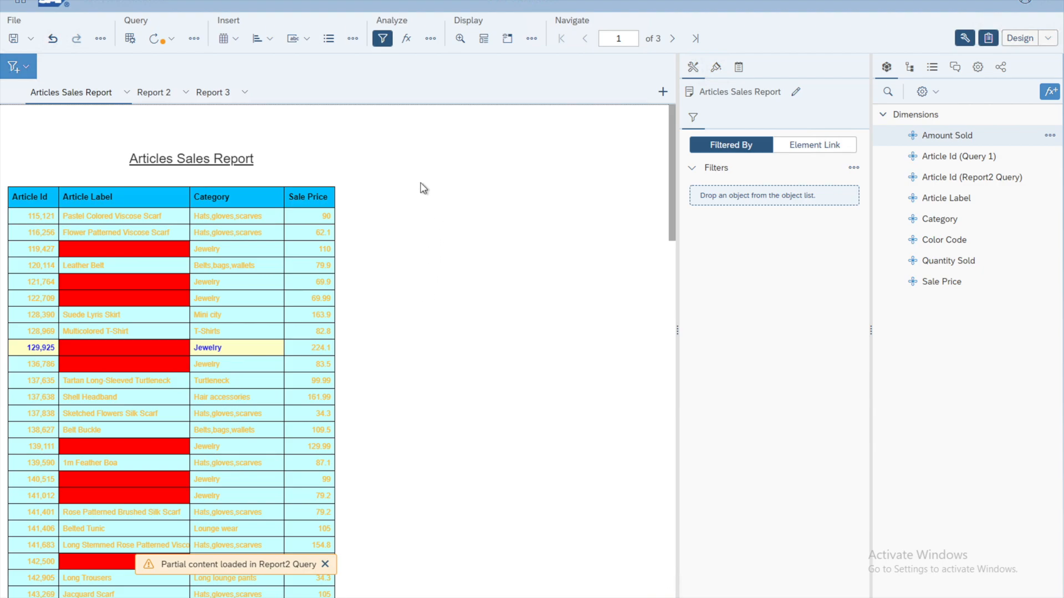
Step: Review the definition of the Catalog Conditional Format rule in the document's formatting rules and close it without changes
{"action": "left_click", "coordinate": [431, 40]}
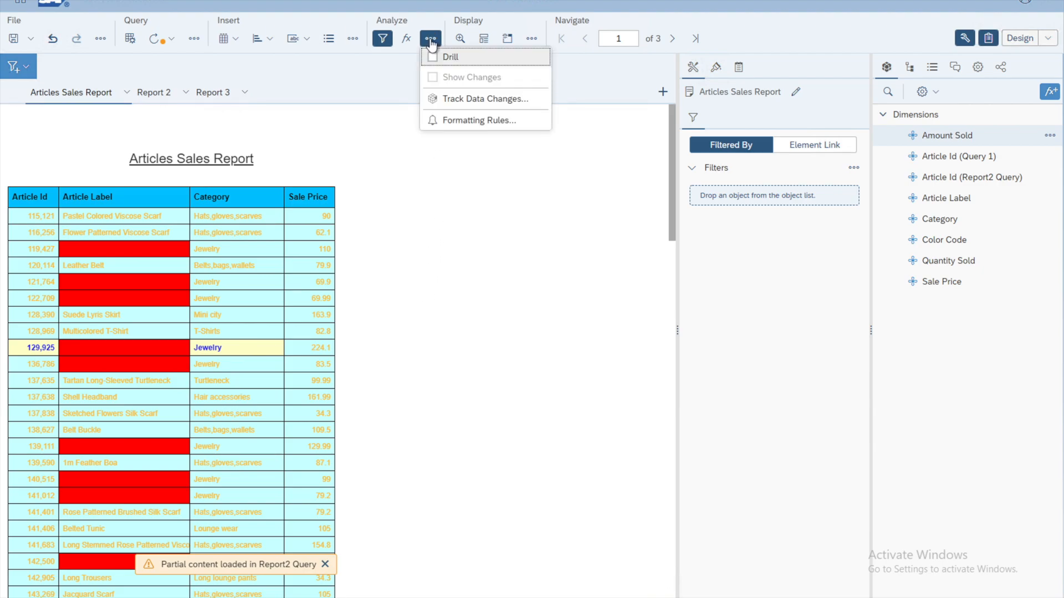
{"action": "left_click", "coordinate": [469, 119]}
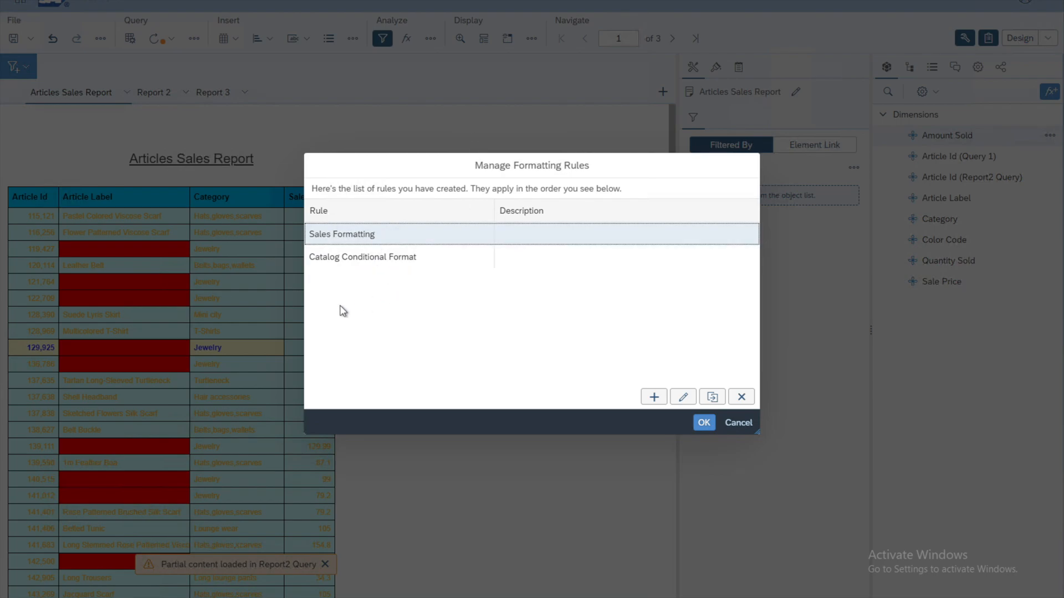
{"action": "left_click", "coordinate": [341, 264]}
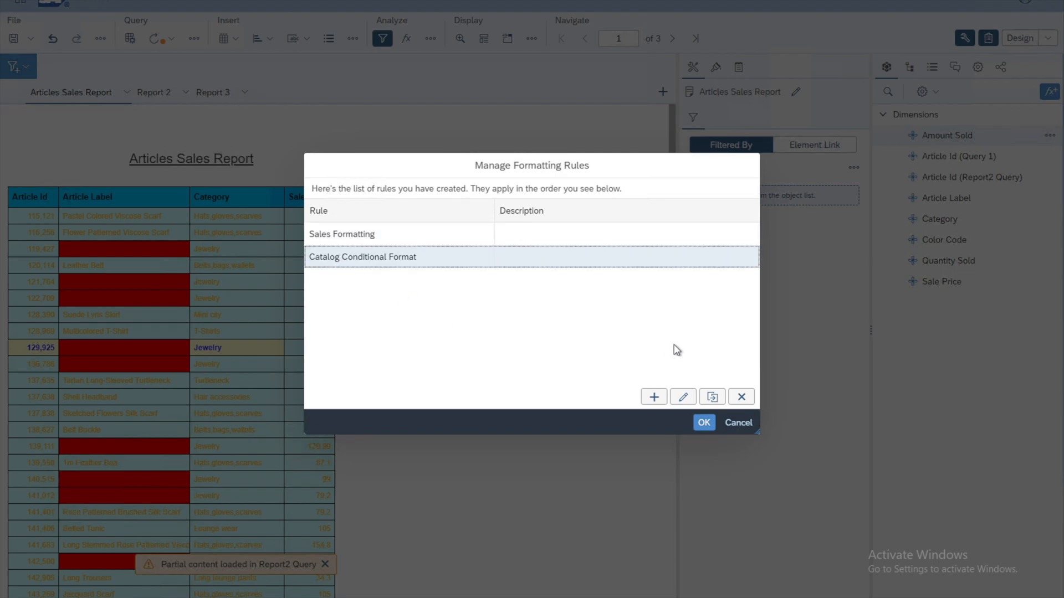
{"action": "left_click", "coordinate": [683, 400]}
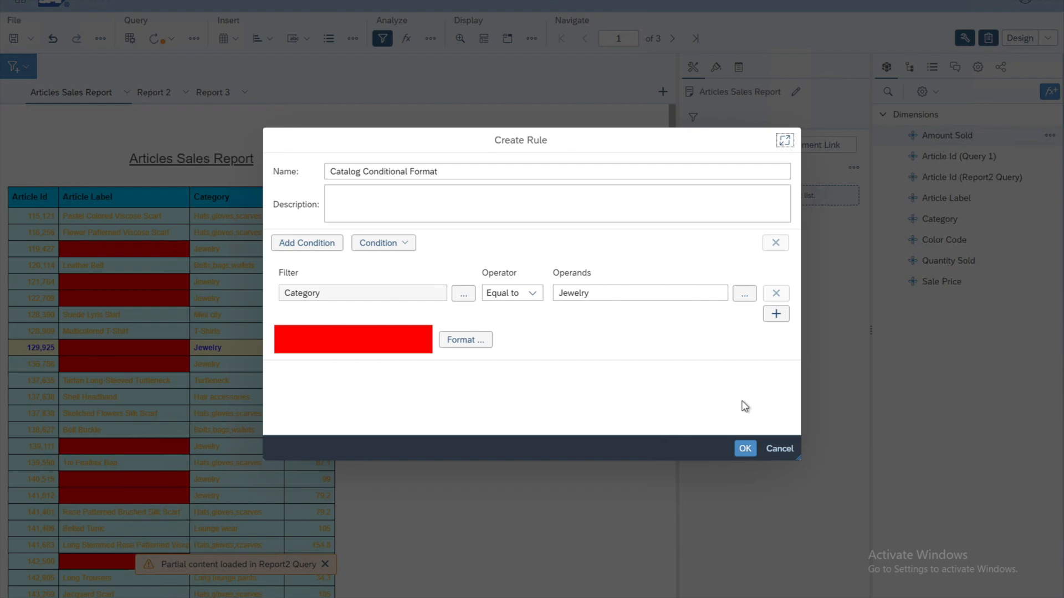
{"action": "left_click", "coordinate": [777, 452]}
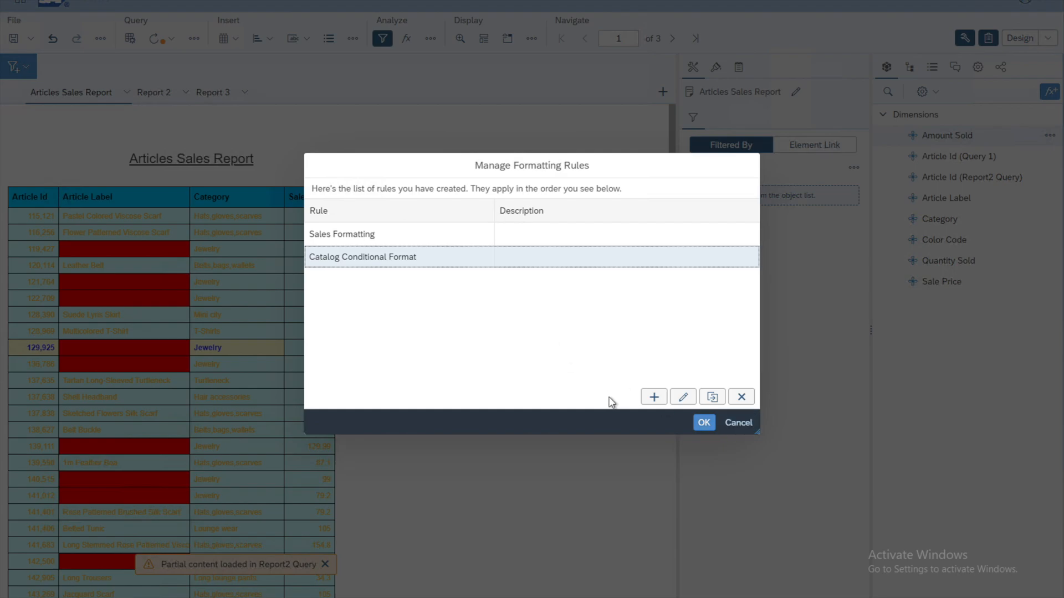
{"action": "left_click", "coordinate": [733, 426]}
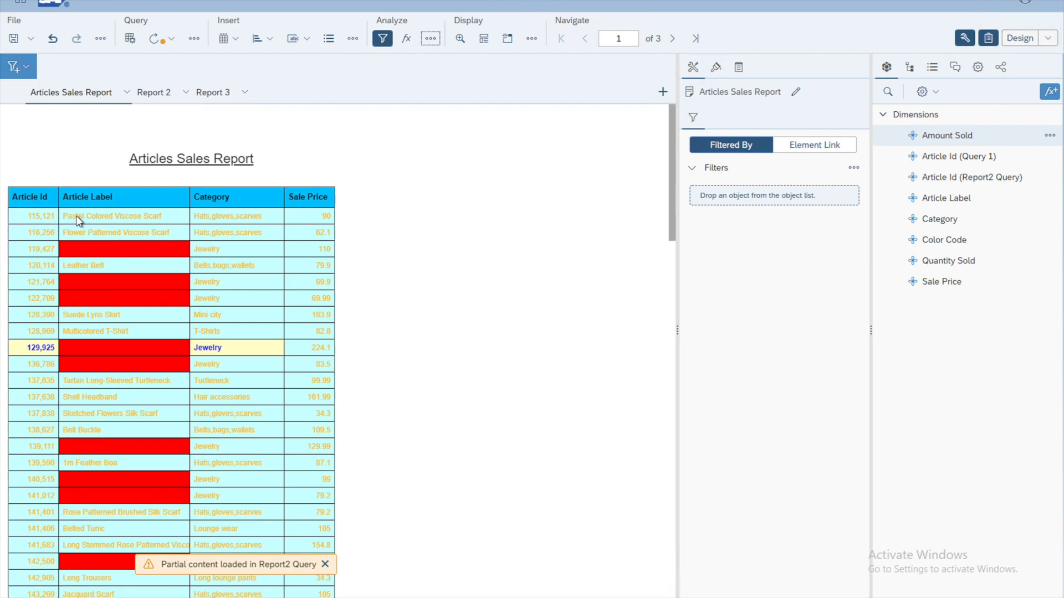
Step: Remove the Sales Formatting rule from the Article Id column of the report table
{"action": "left_click", "coordinate": [48, 219]}
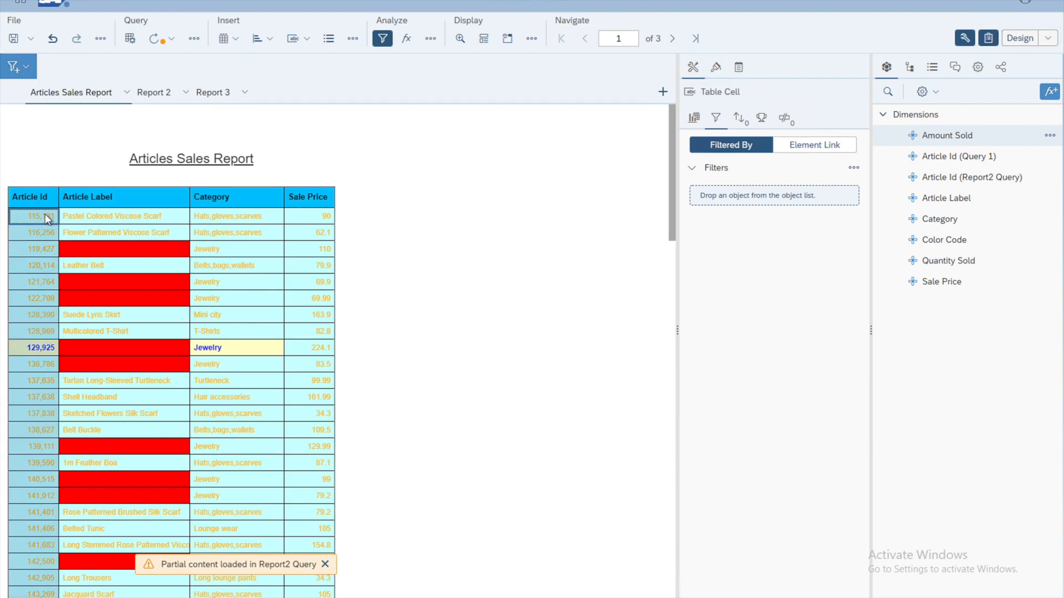
{"action": "right_click", "coordinate": [48, 219]}
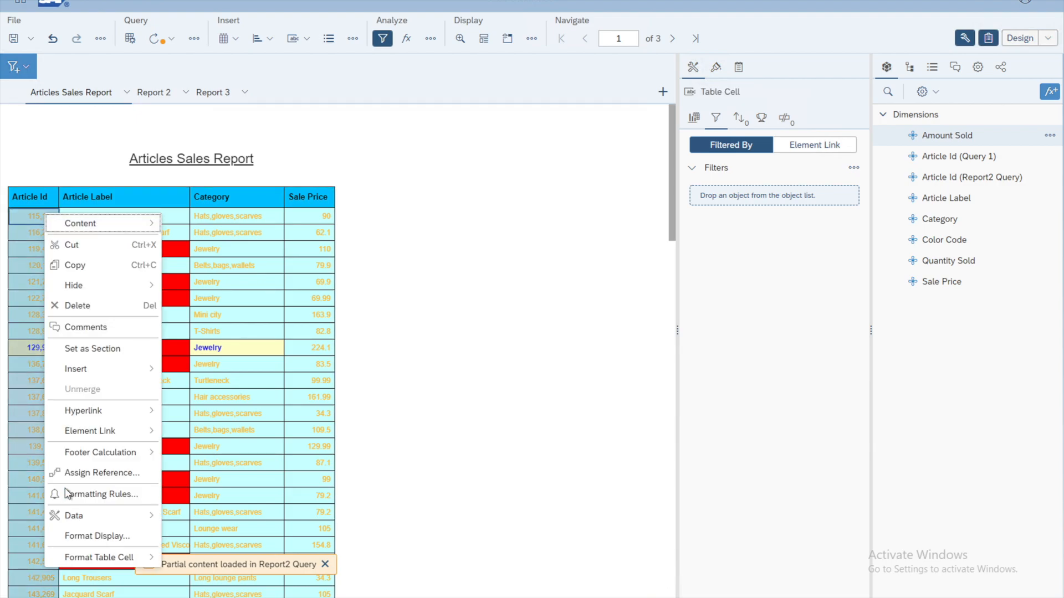
{"action": "left_click", "coordinate": [82, 494]}
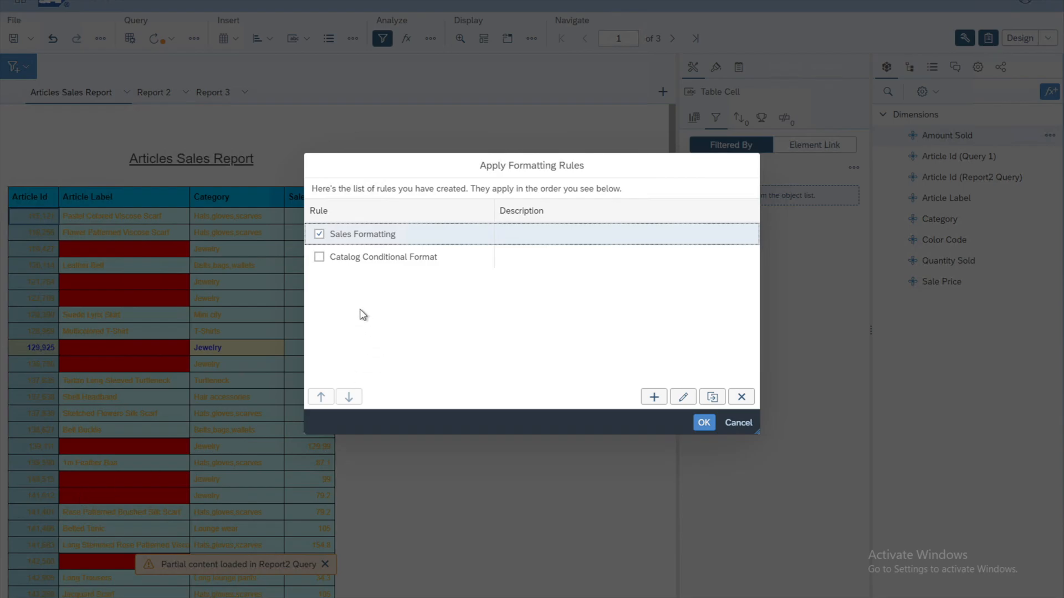
{"action": "left_click", "coordinate": [319, 234]}
{"action": "left_click", "coordinate": [703, 424]}
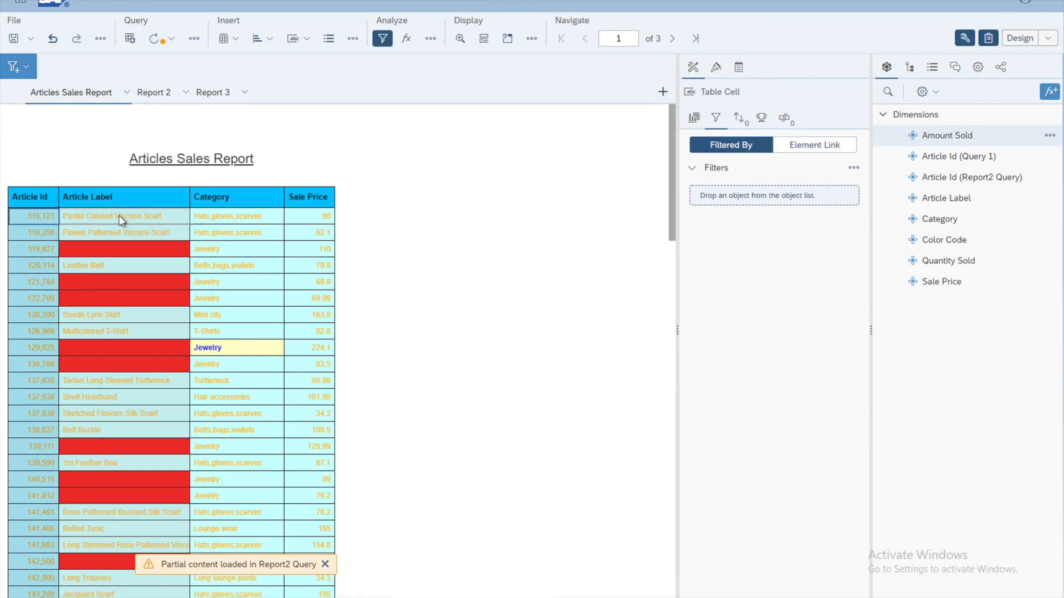
Step: Remove the Catalog Conditional Format rule from the Article Label column of the report table
{"action": "left_click", "coordinate": [119, 216]}
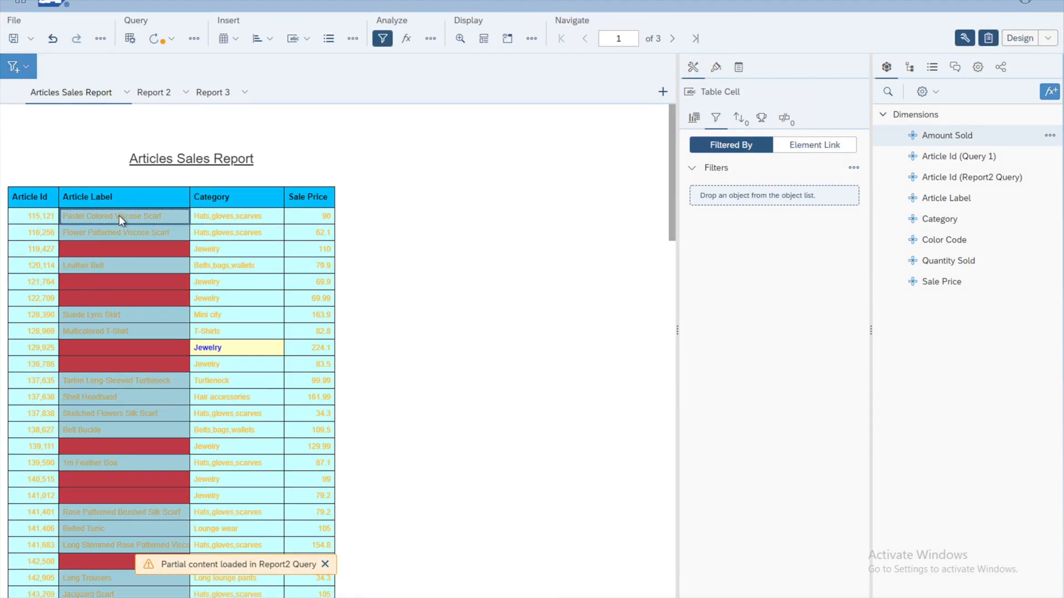
{"action": "right_click", "coordinate": [120, 220]}
{"action": "left_click", "coordinate": [160, 498]}
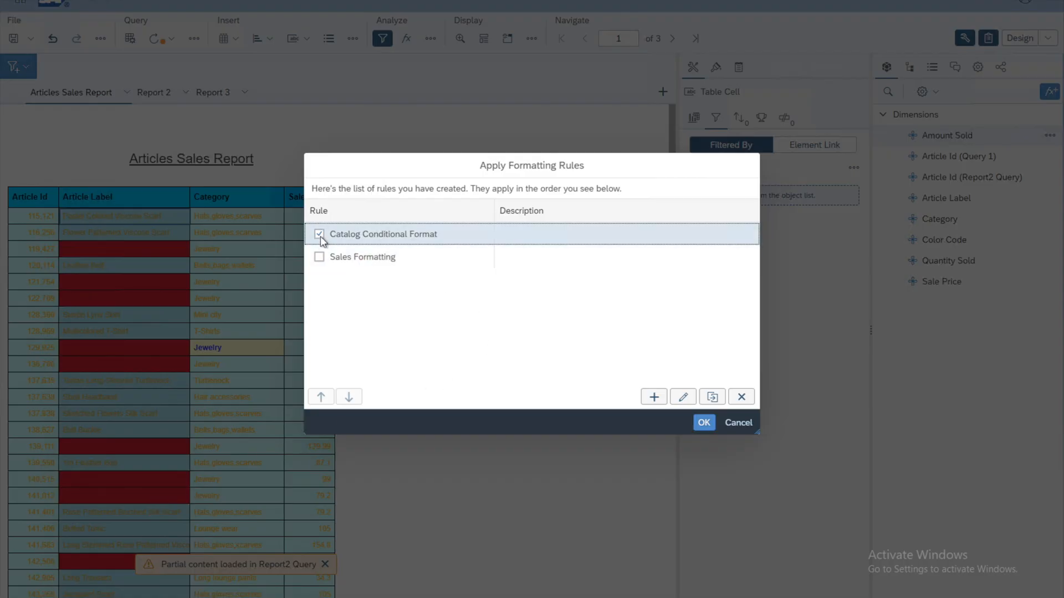
{"action": "left_click", "coordinate": [320, 235]}
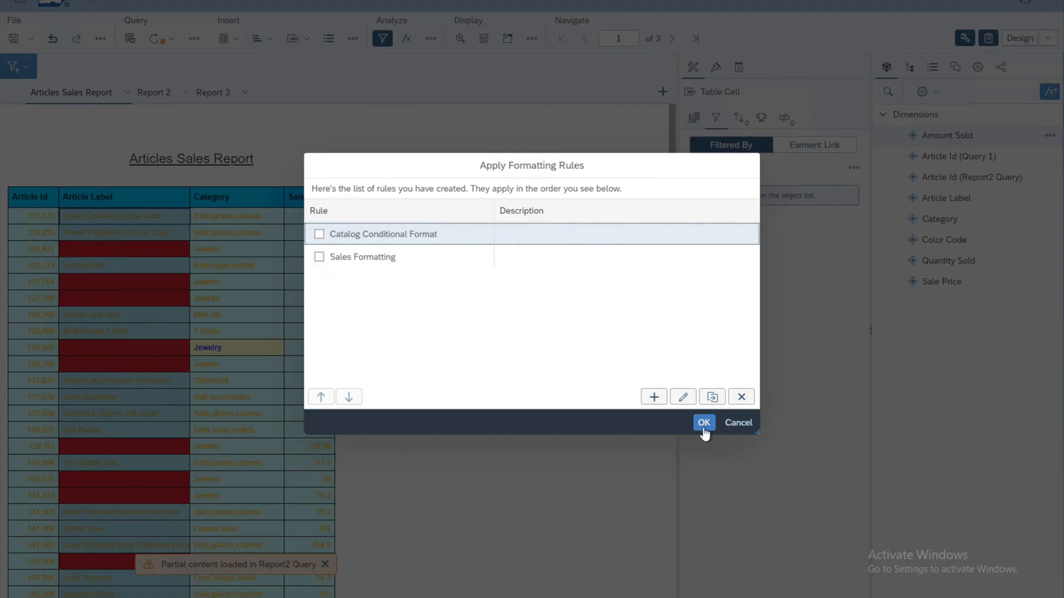
{"action": "left_click", "coordinate": [704, 424]}
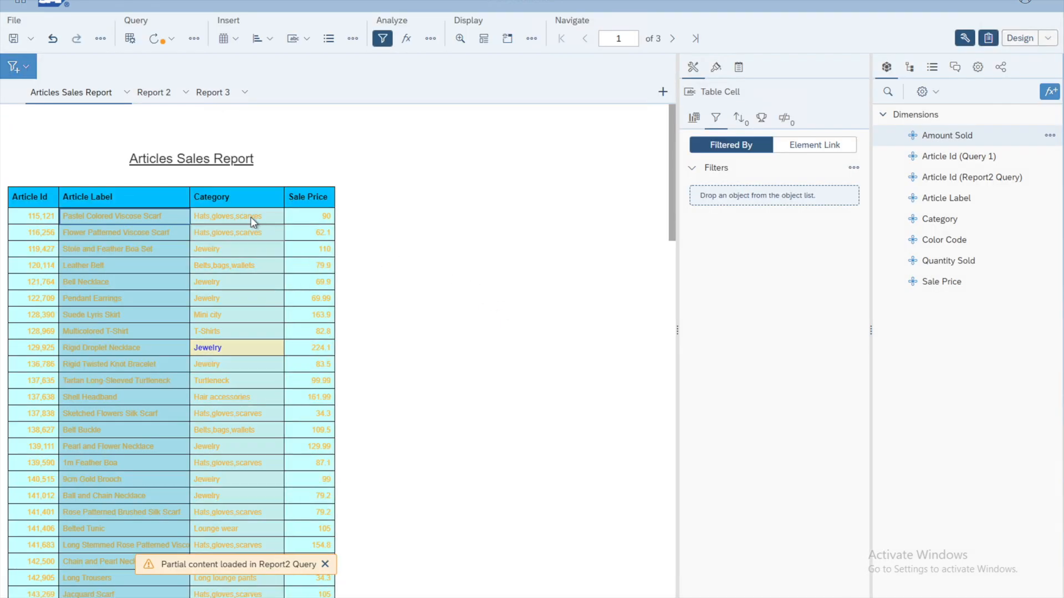
Step: Remove the Sales Formatting rule from the Category column and deselect the table
{"action": "left_click", "coordinate": [250, 217]}
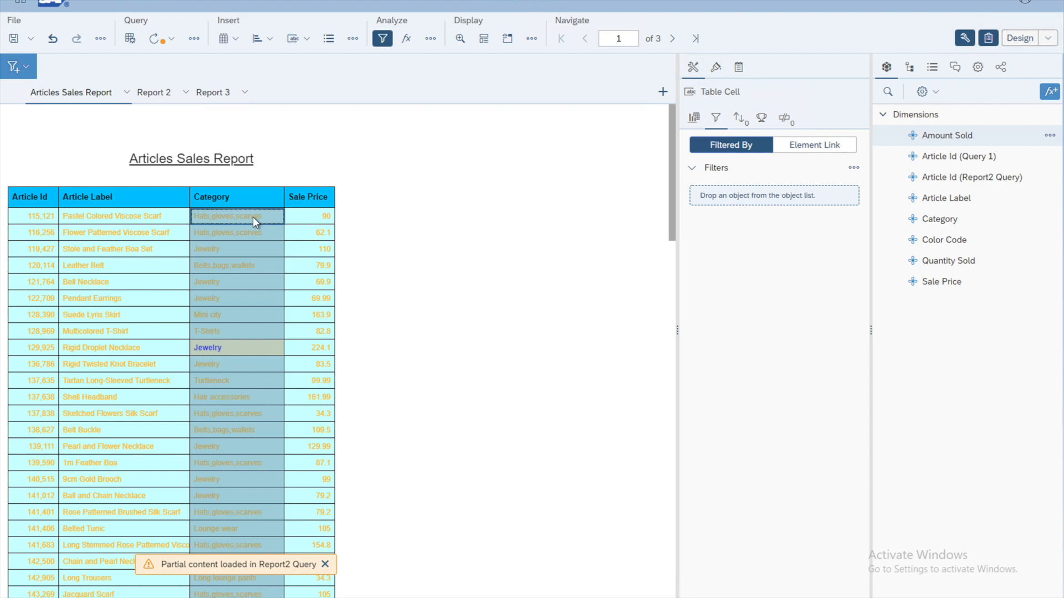
{"action": "right_click", "coordinate": [252, 217]}
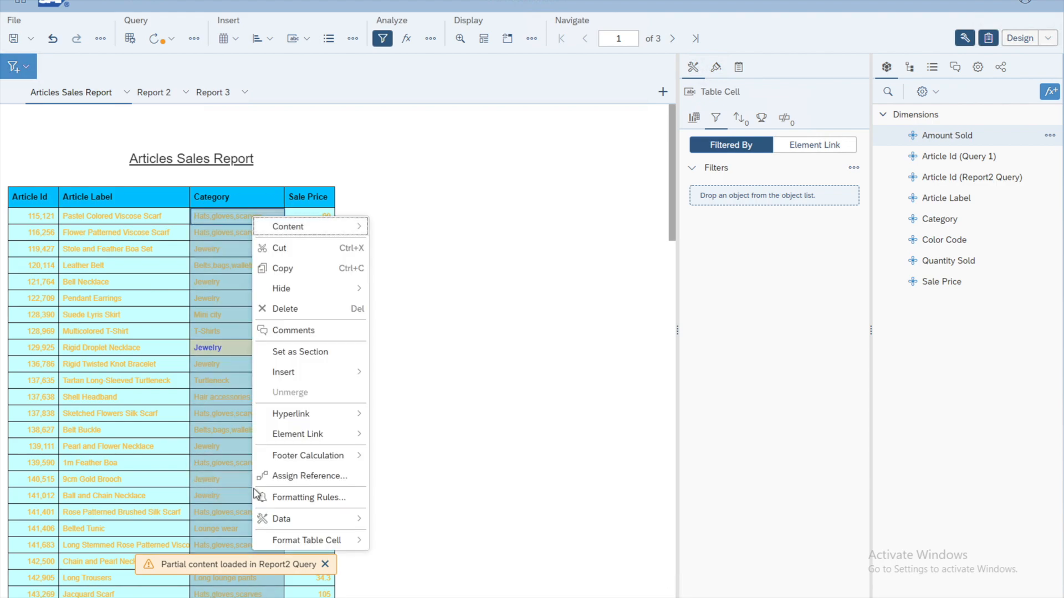
{"action": "left_click", "coordinate": [281, 497]}
{"action": "left_click", "coordinate": [319, 235]}
{"action": "left_click", "coordinate": [319, 235]}
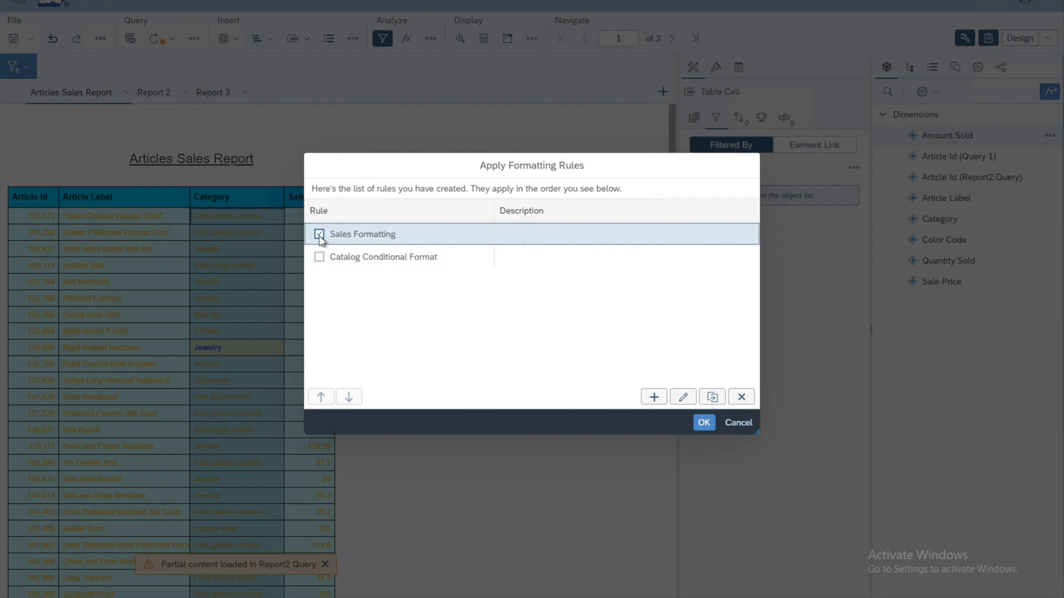
{"action": "left_click", "coordinate": [703, 424]}
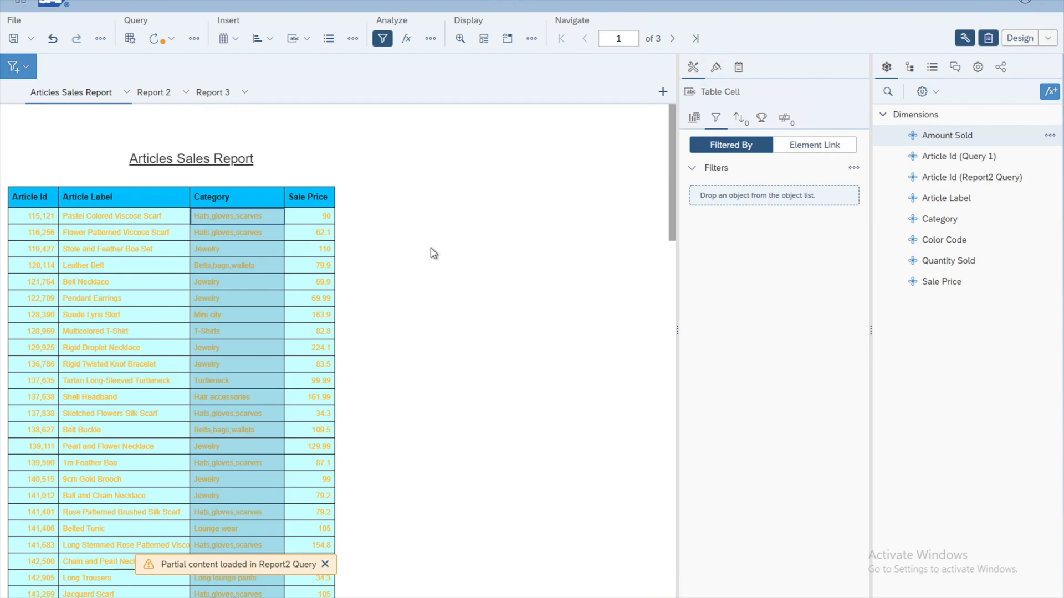
{"action": "left_click", "coordinate": [431, 248]}
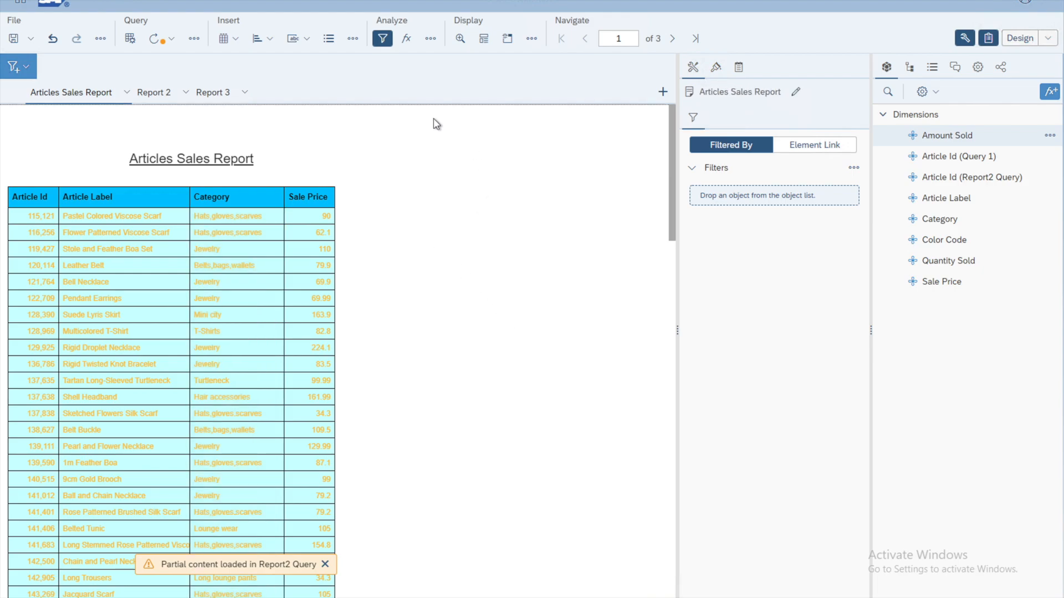
Step: Start a new formatting rule named New Conditional Format with Cell Contents as its condition's filter
{"action": "left_click", "coordinate": [430, 38]}
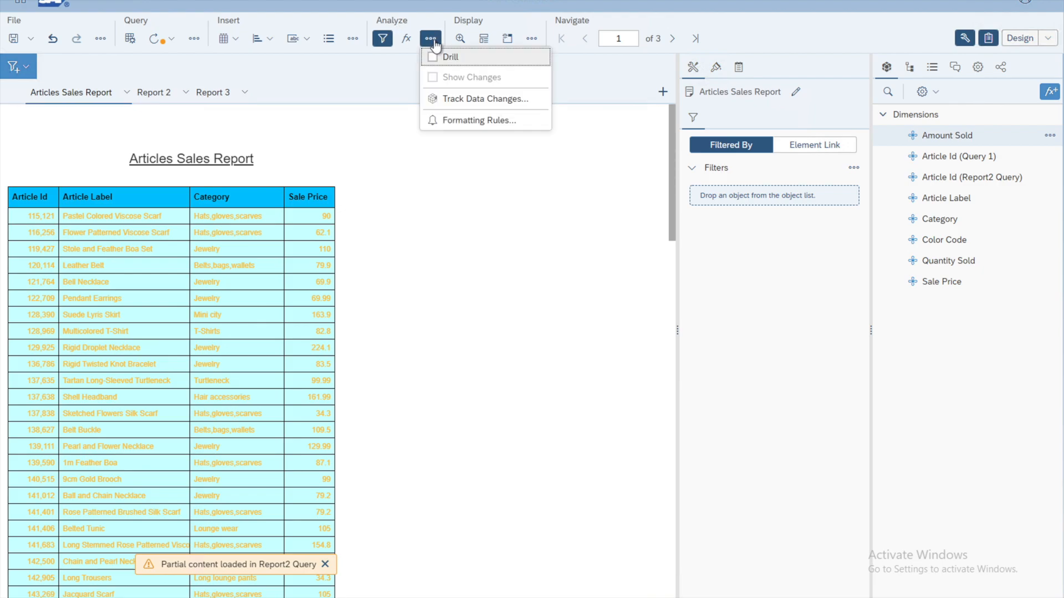
{"action": "left_click", "coordinate": [479, 124]}
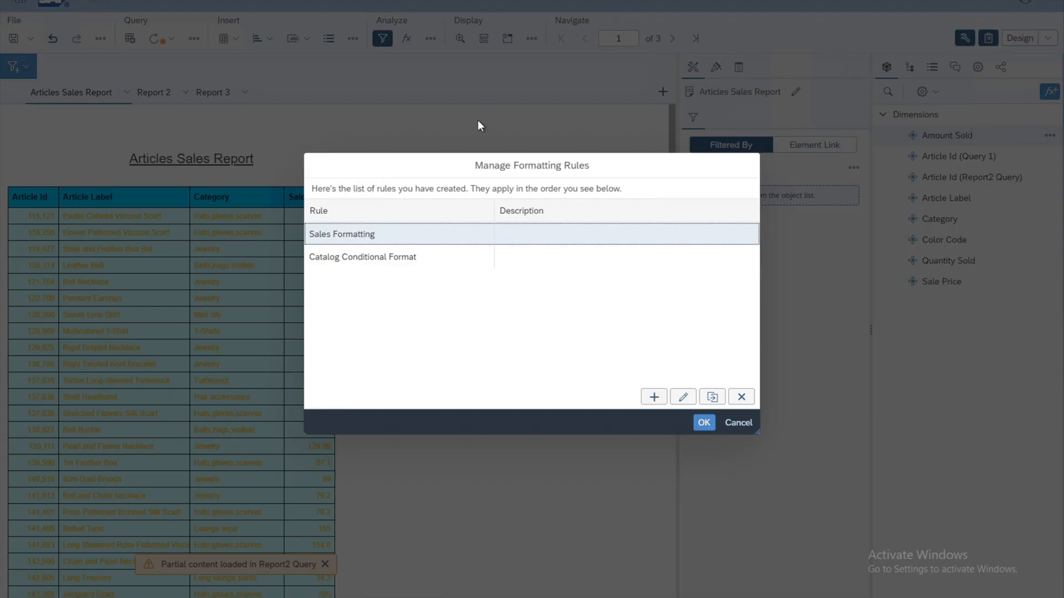
{"action": "left_click", "coordinate": [654, 398]}
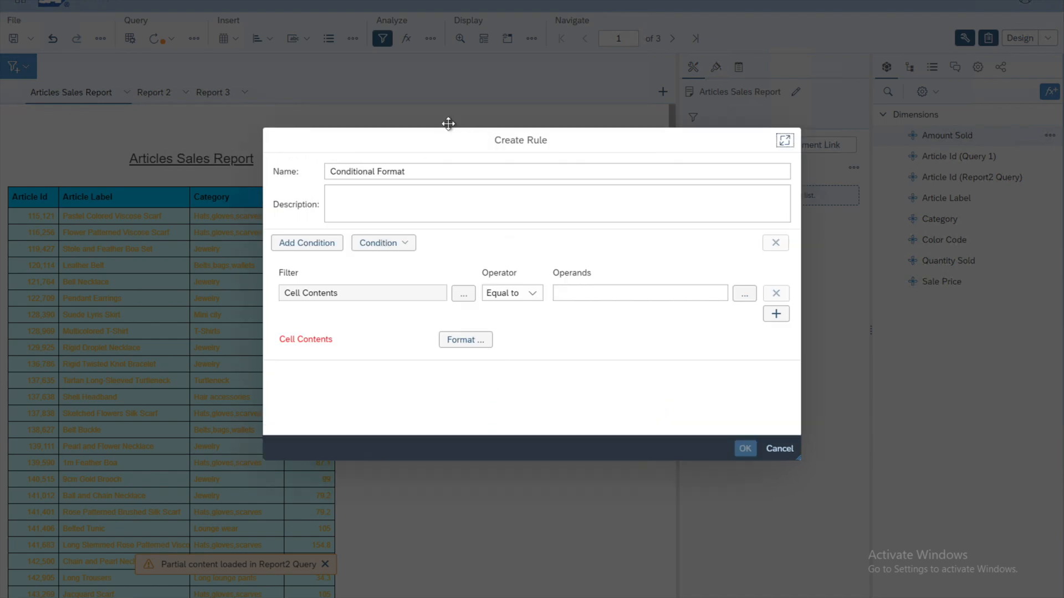
{"action": "left_click", "coordinate": [331, 171]}
{"action": "left_click", "coordinate": [331, 171]}
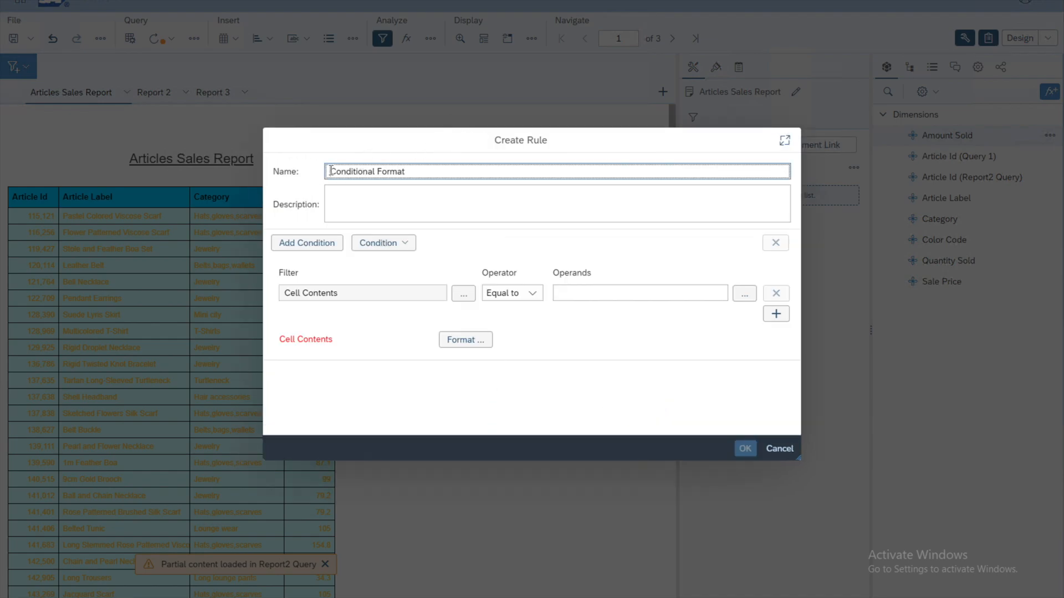
{"action": "type", "text": "New"}
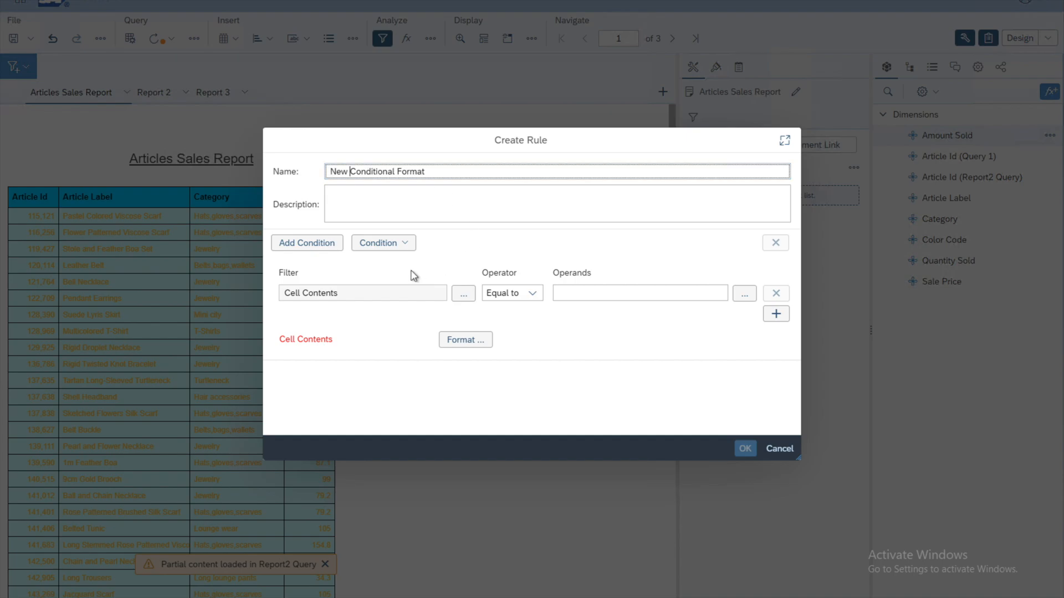
{"action": "left_click", "coordinate": [339, 273]}
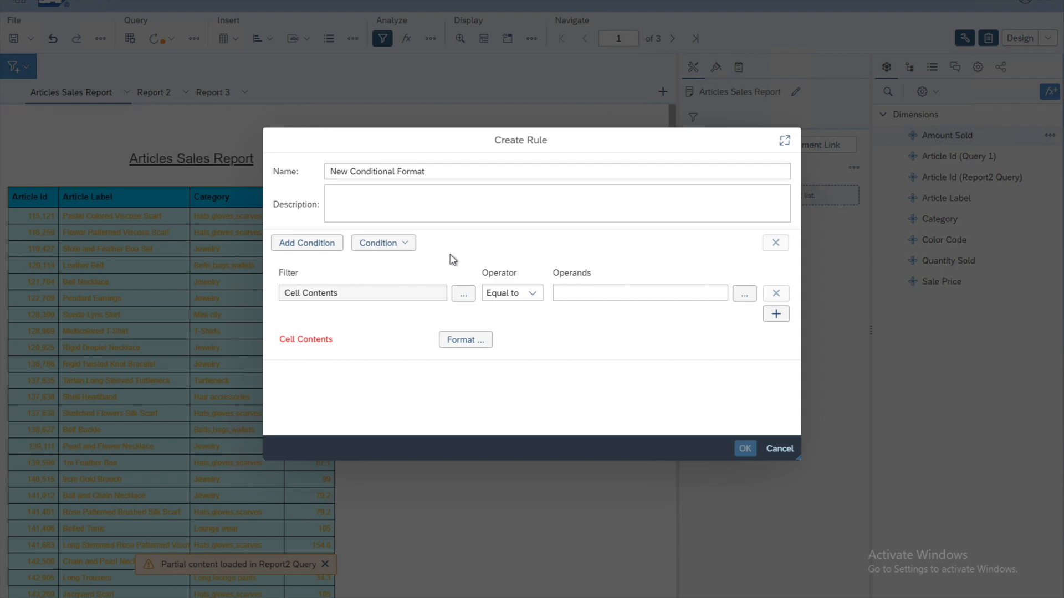
{"action": "left_click", "coordinate": [464, 295]}
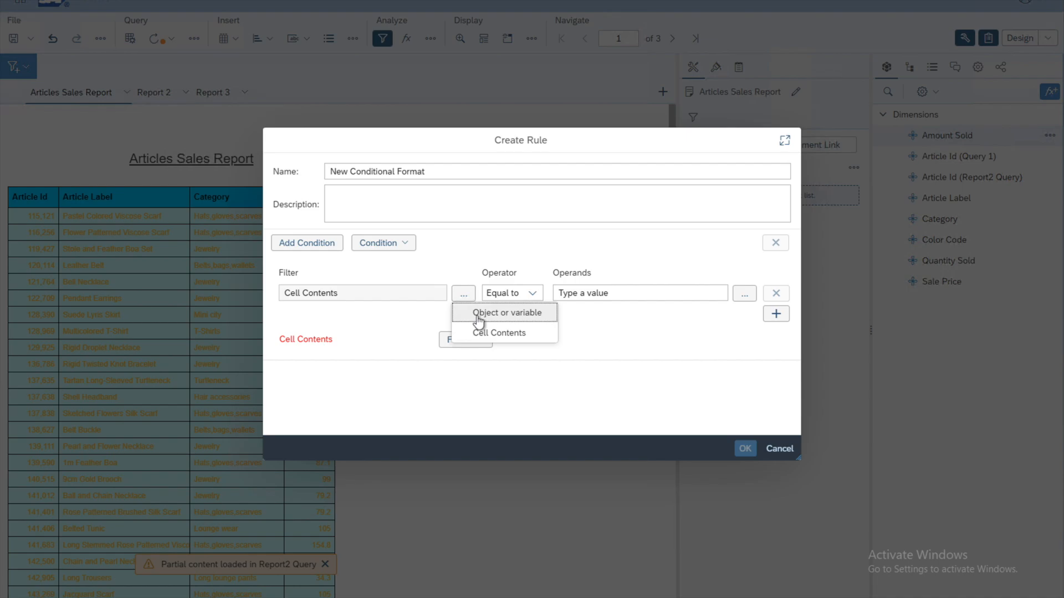
{"action": "left_click", "coordinate": [500, 334]}
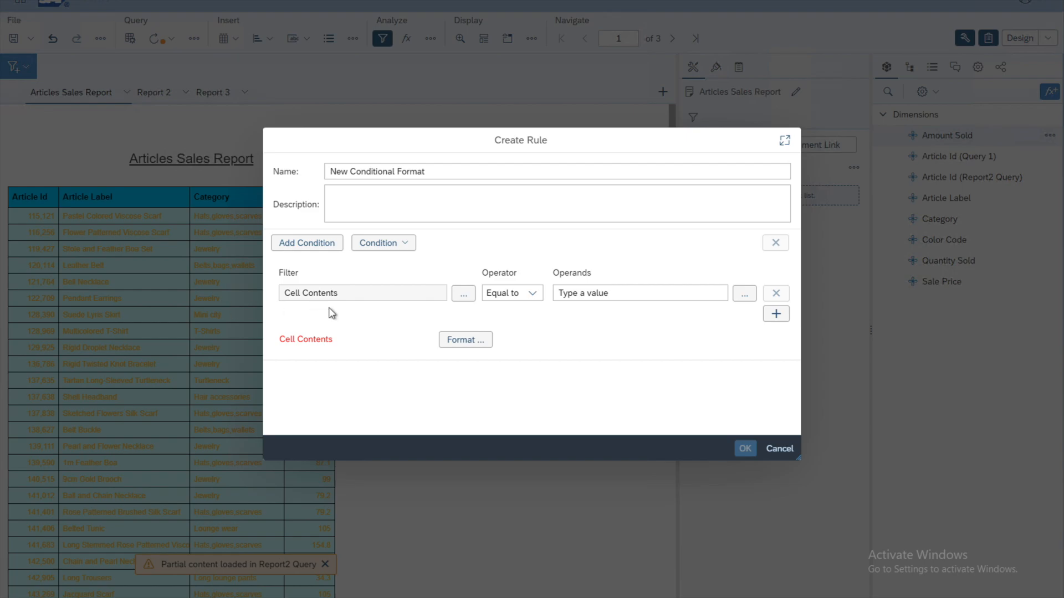
Step: Set the rule's condition so that the cell contents must be greater than 150
{"action": "left_click", "coordinate": [533, 293]}
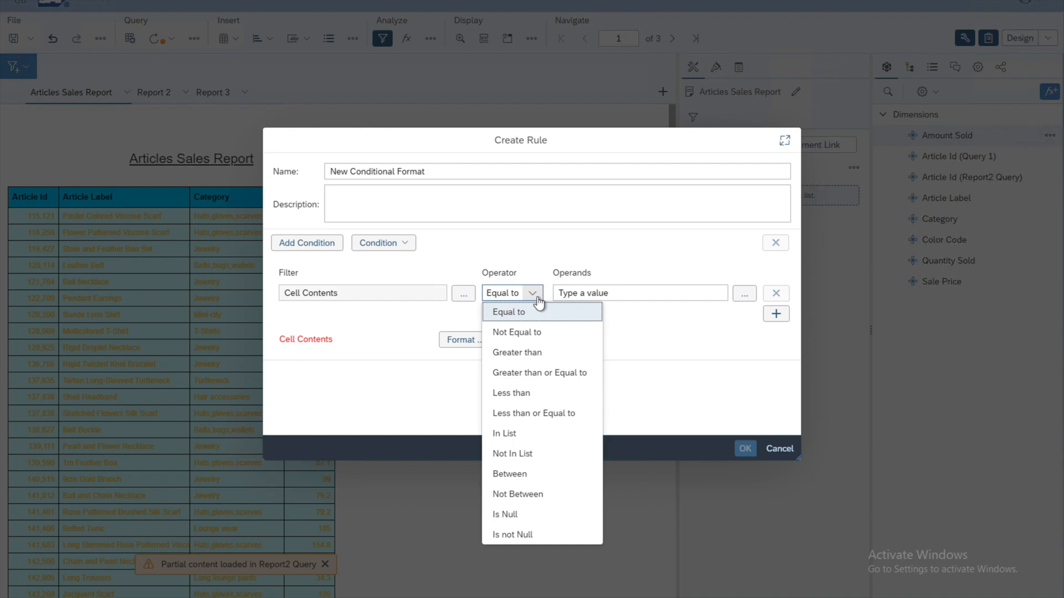
{"action": "left_click", "coordinate": [537, 358]}
{"action": "left_click", "coordinate": [625, 296]}
{"action": "left_click", "coordinate": [625, 296]}
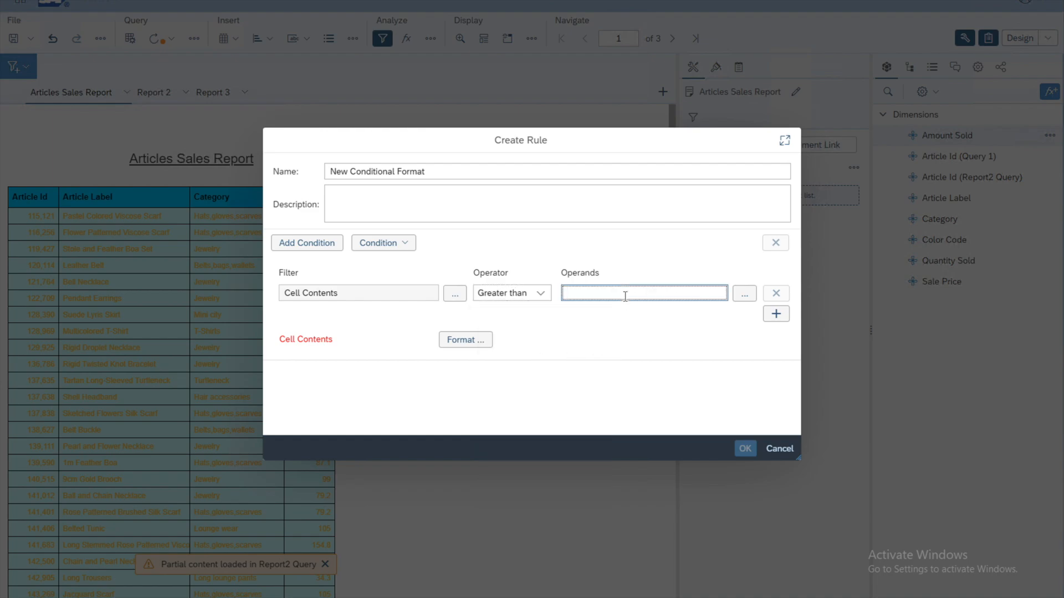
{"action": "type", "text": "150"}
{"action": "left_click", "coordinate": [658, 327]}
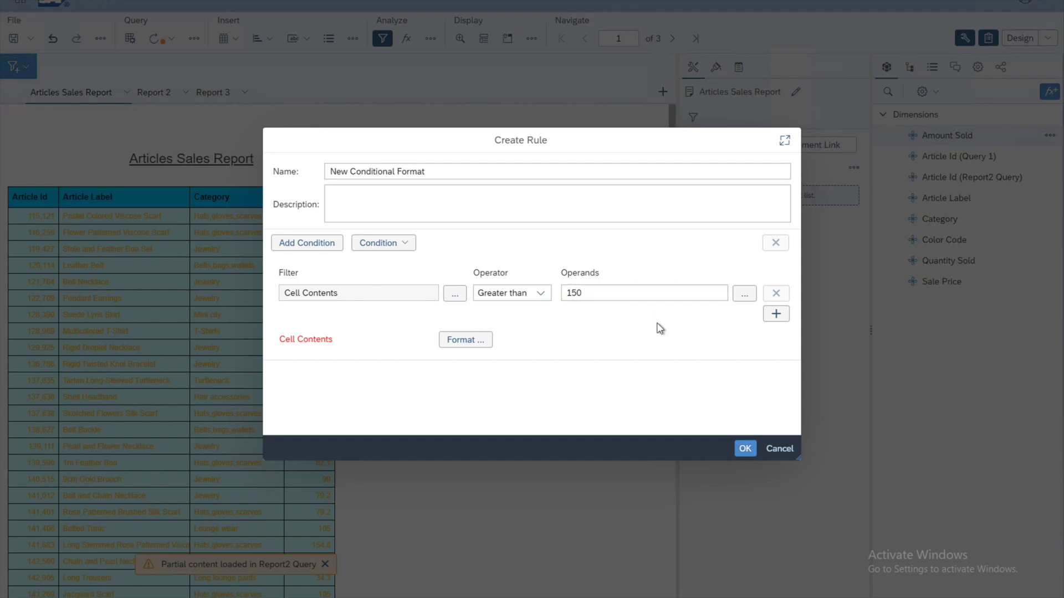
Step: Give cells matching the rule a light yellow background and save New Conditional Format to the document's formatting rules
{"action": "left_click", "coordinate": [460, 340]}
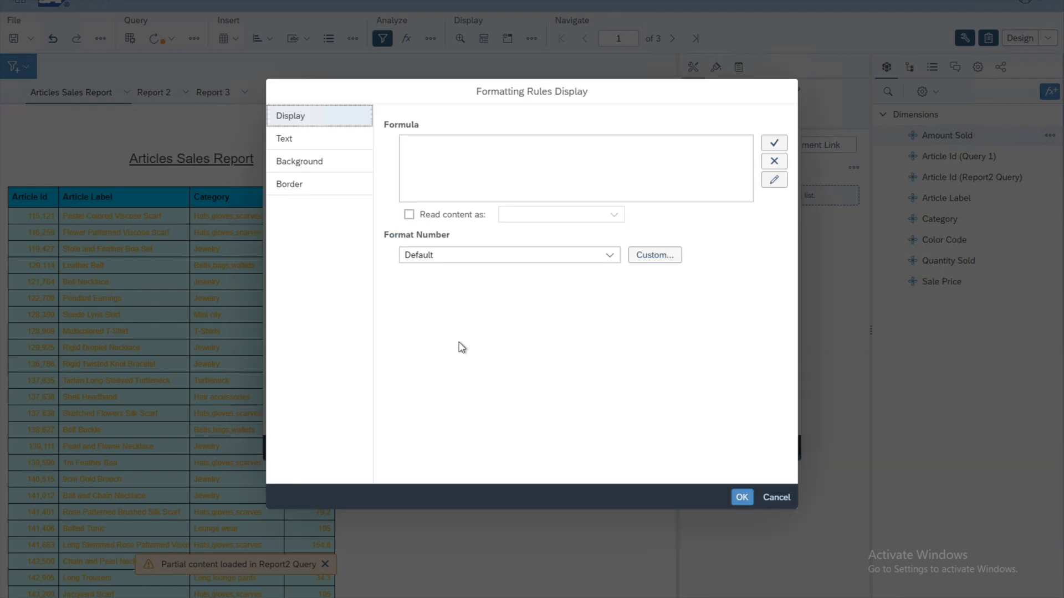
{"action": "left_click", "coordinate": [297, 165]}
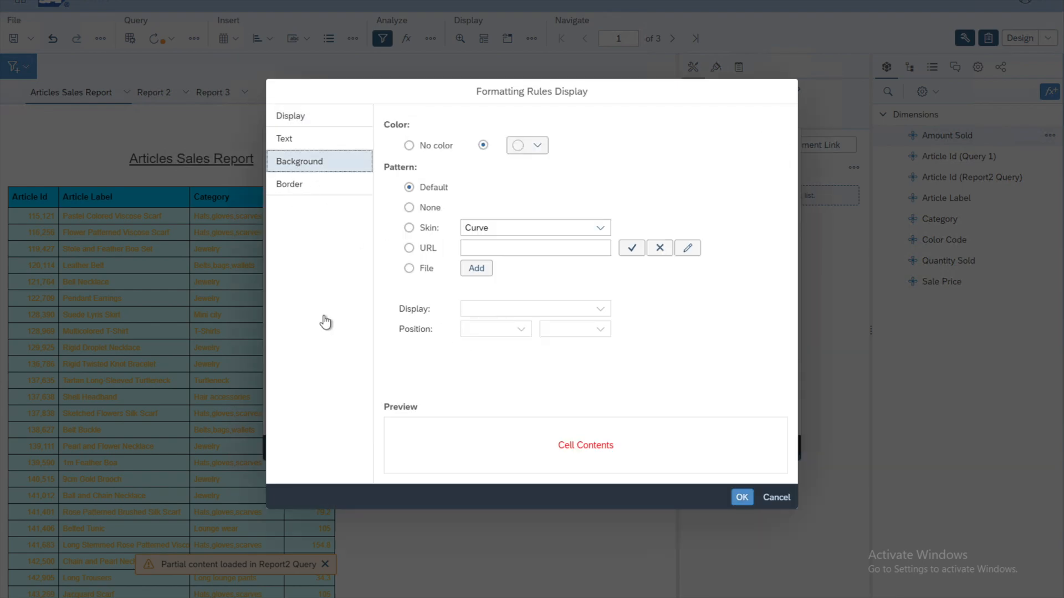
{"action": "left_click", "coordinate": [541, 148]}
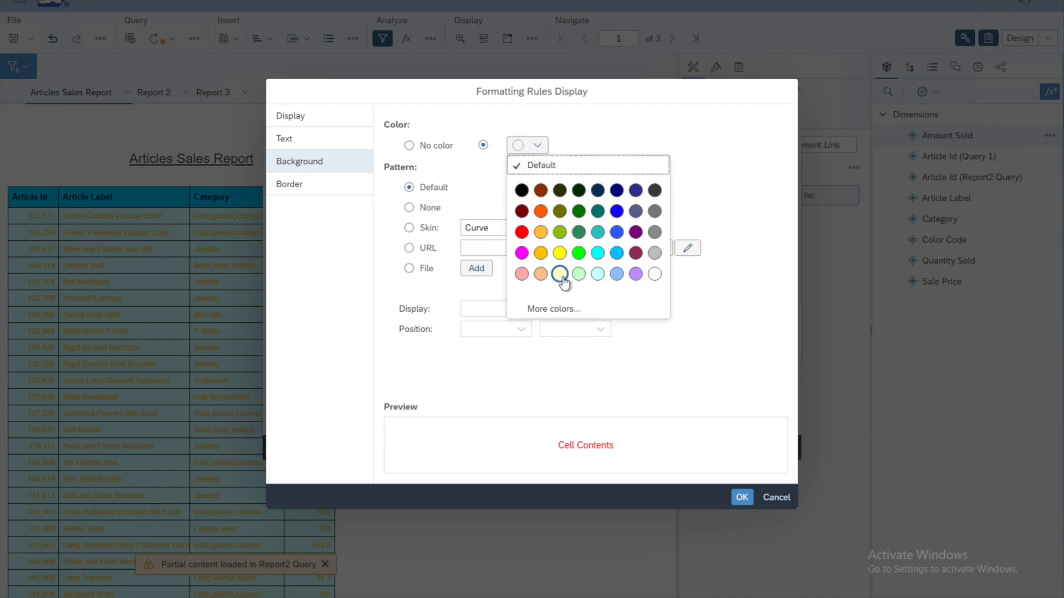
{"action": "left_click", "coordinate": [561, 275]}
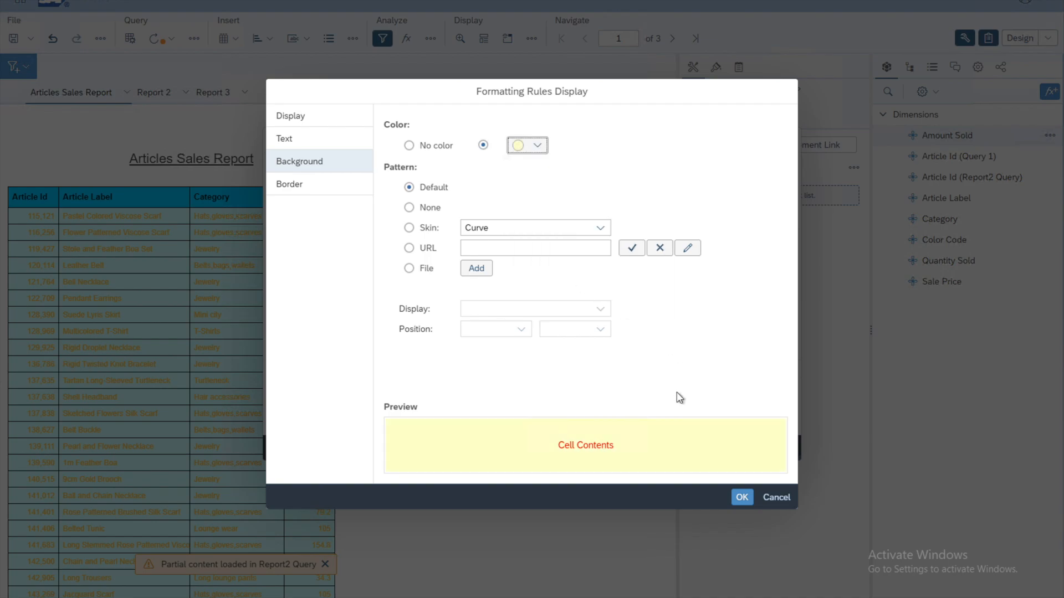
{"action": "left_click", "coordinate": [741, 497]}
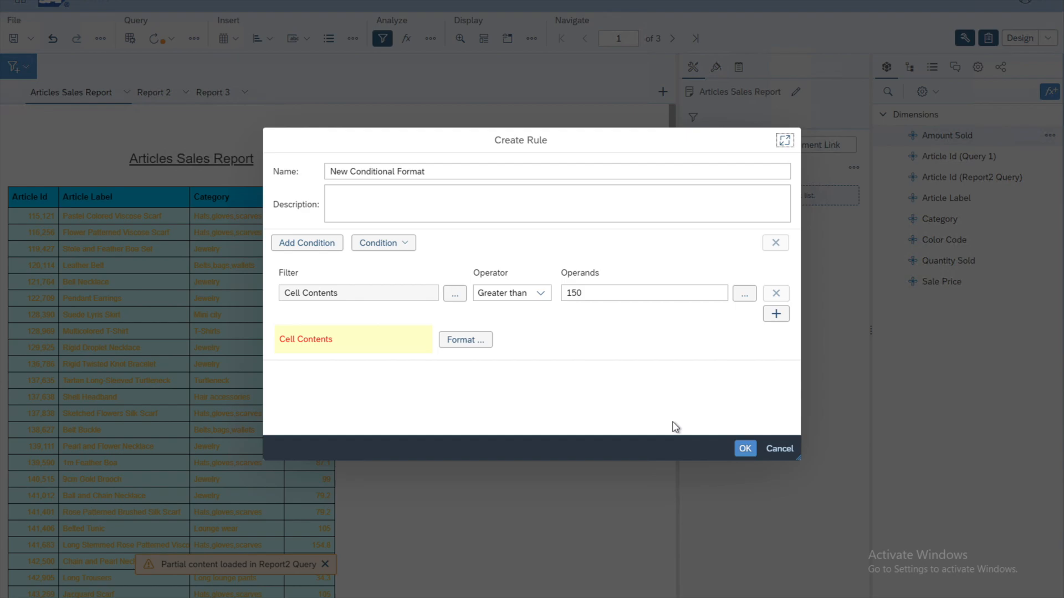
{"action": "left_click", "coordinate": [744, 449]}
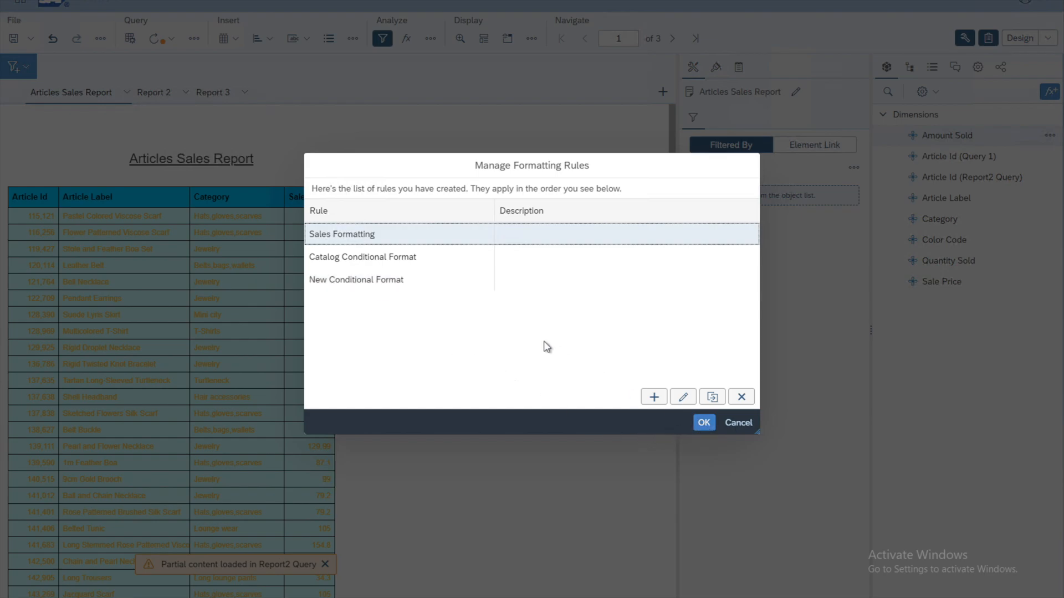
{"action": "left_click", "coordinate": [704, 422]}
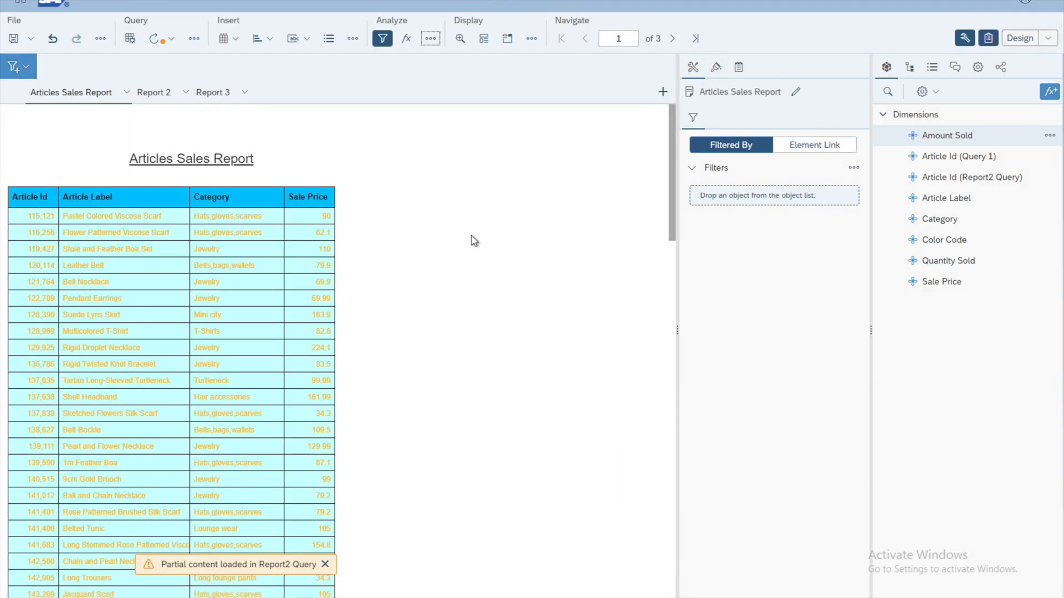
Step: Apply the New Conditional Format rule to the Article Id column of the report table and deselect the column
{"action": "left_click", "coordinate": [269, 190]}
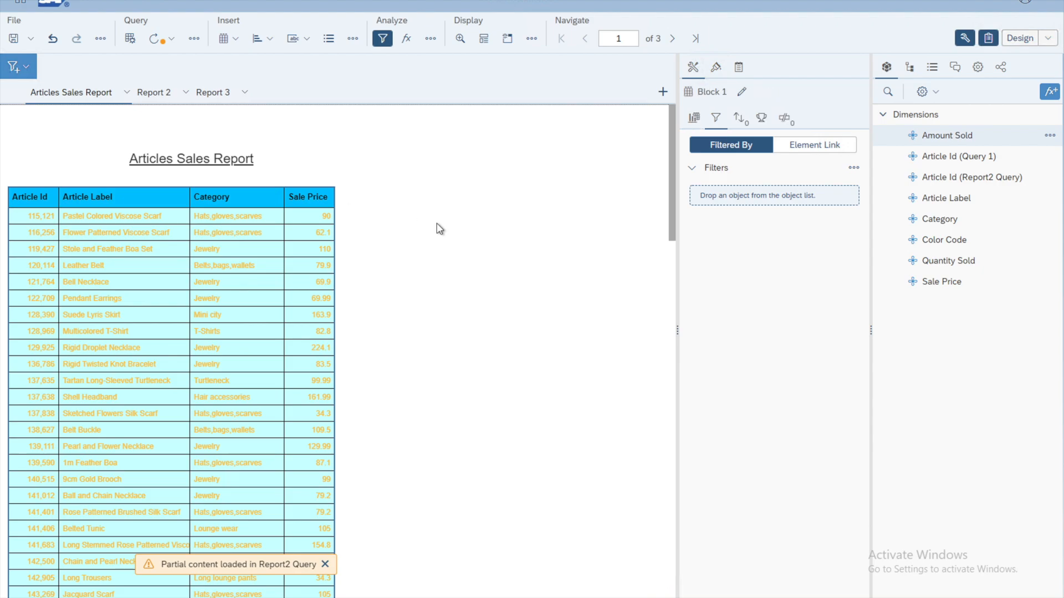
{"action": "left_click", "coordinate": [32, 214]}
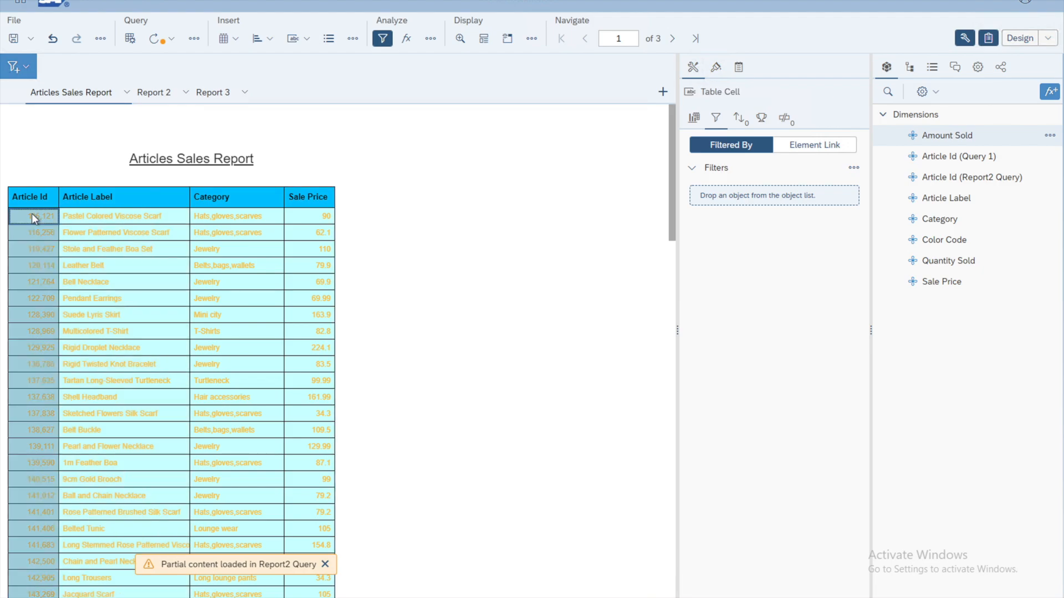
{"action": "right_click", "coordinate": [32, 217]}
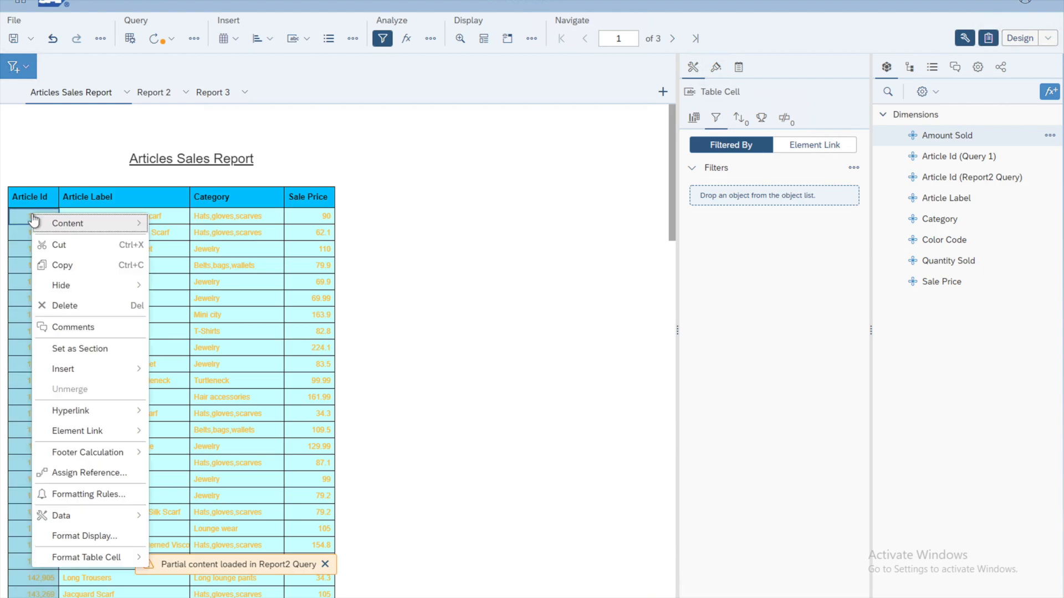
{"action": "left_click", "coordinate": [76, 495]}
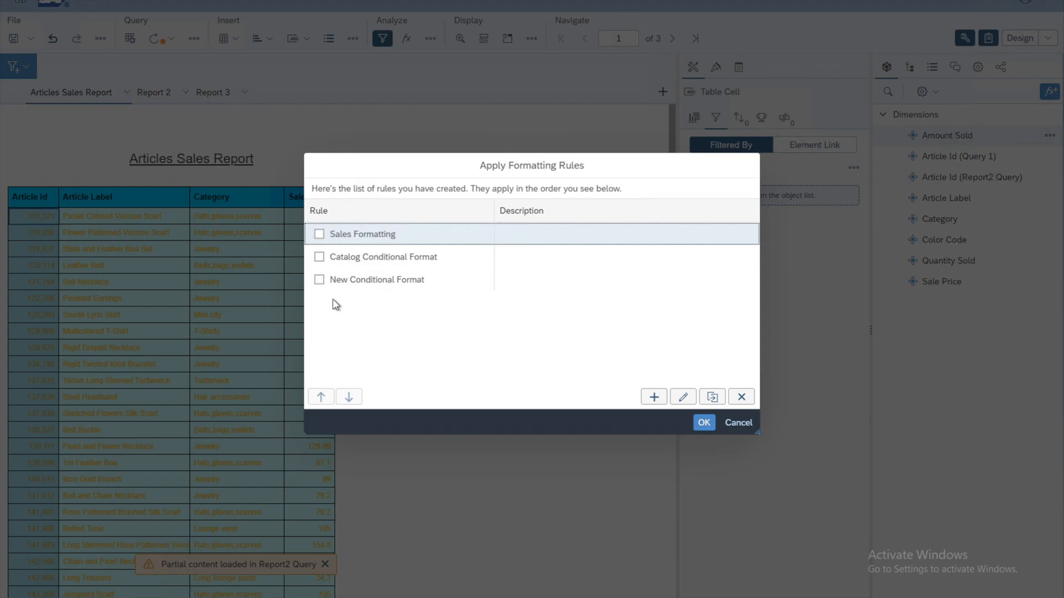
{"action": "left_click", "coordinate": [320, 279]}
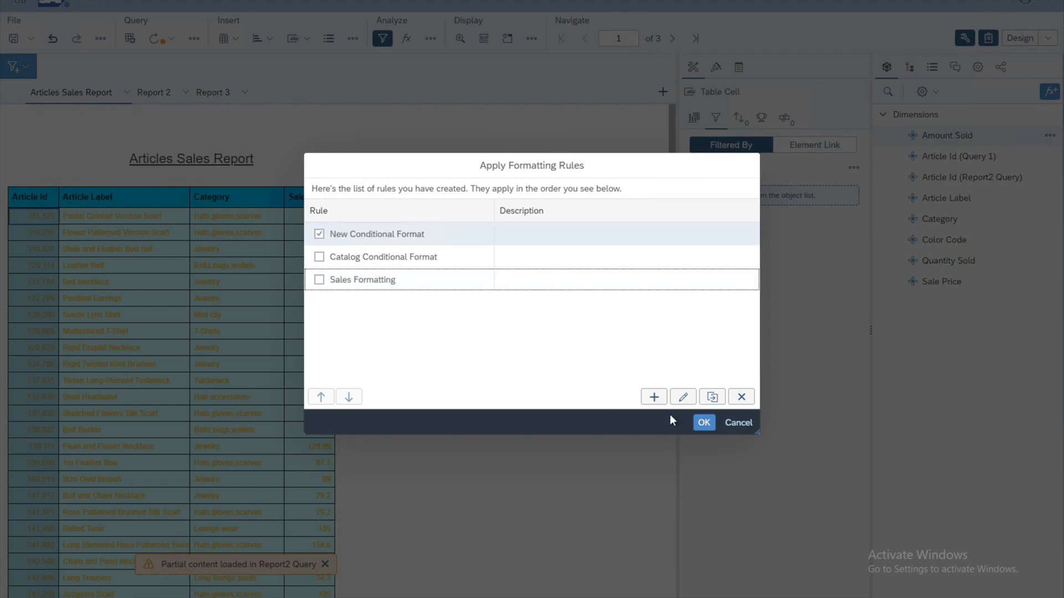
{"action": "left_click", "coordinate": [704, 424]}
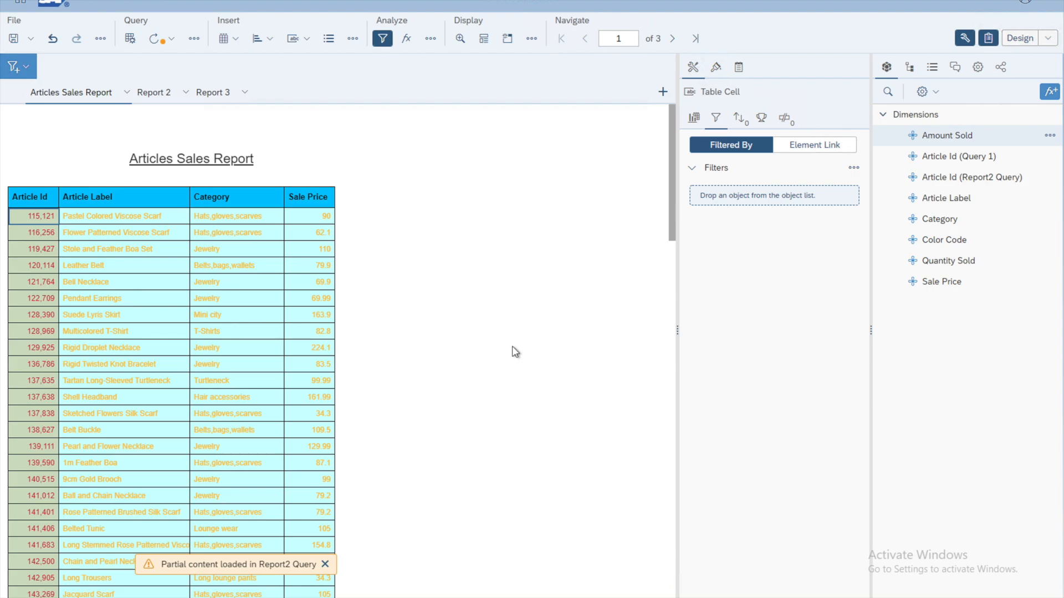
{"action": "left_click", "coordinate": [515, 352]}
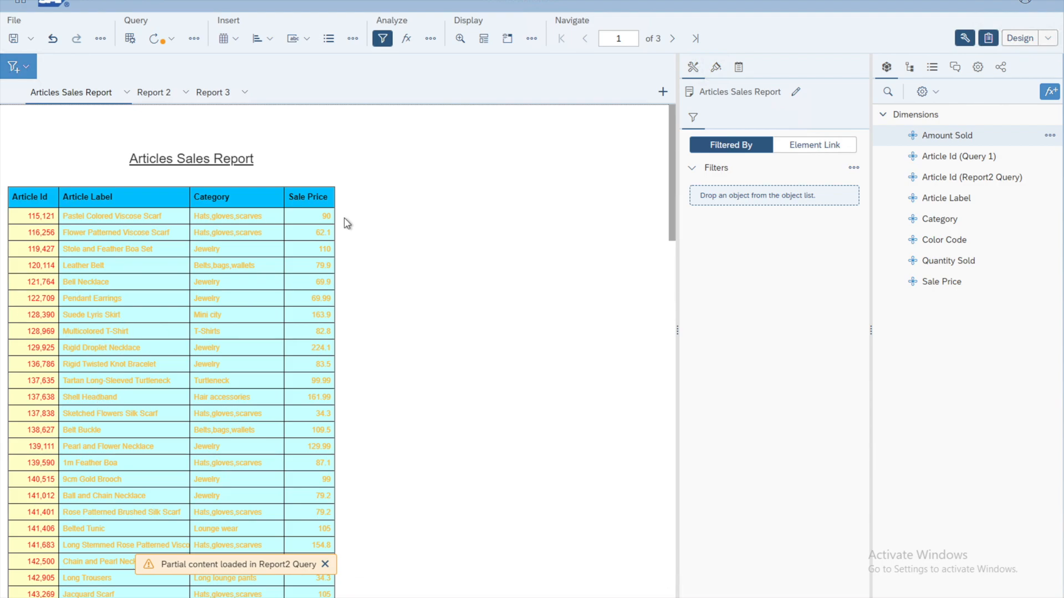
Step: Apply the New Conditional Format rule to the Sale Price column of the report table and deselect the column
{"action": "left_click", "coordinate": [313, 223]}
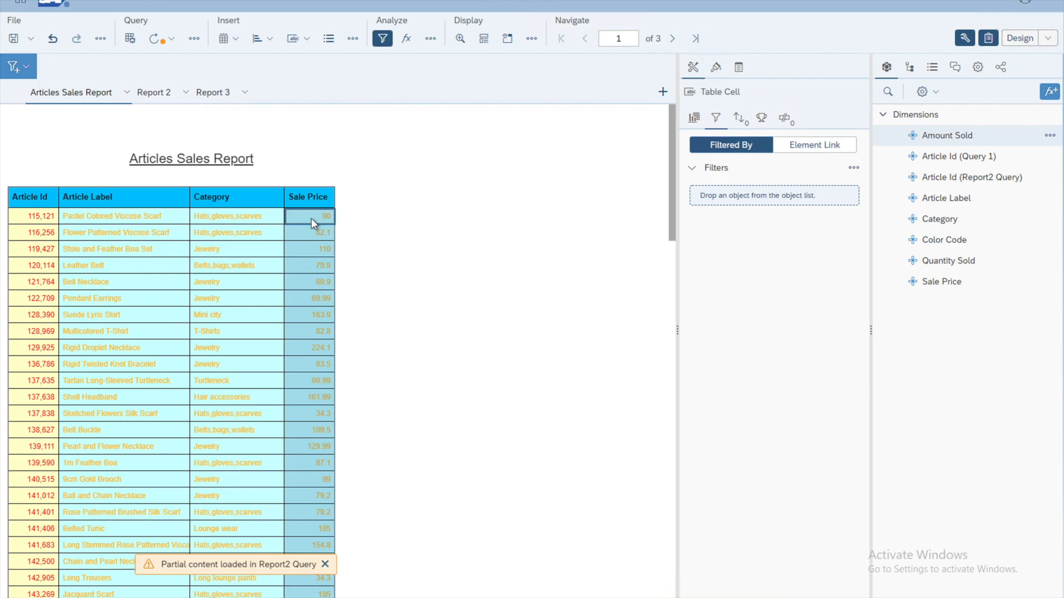
{"action": "right_click", "coordinate": [311, 218]}
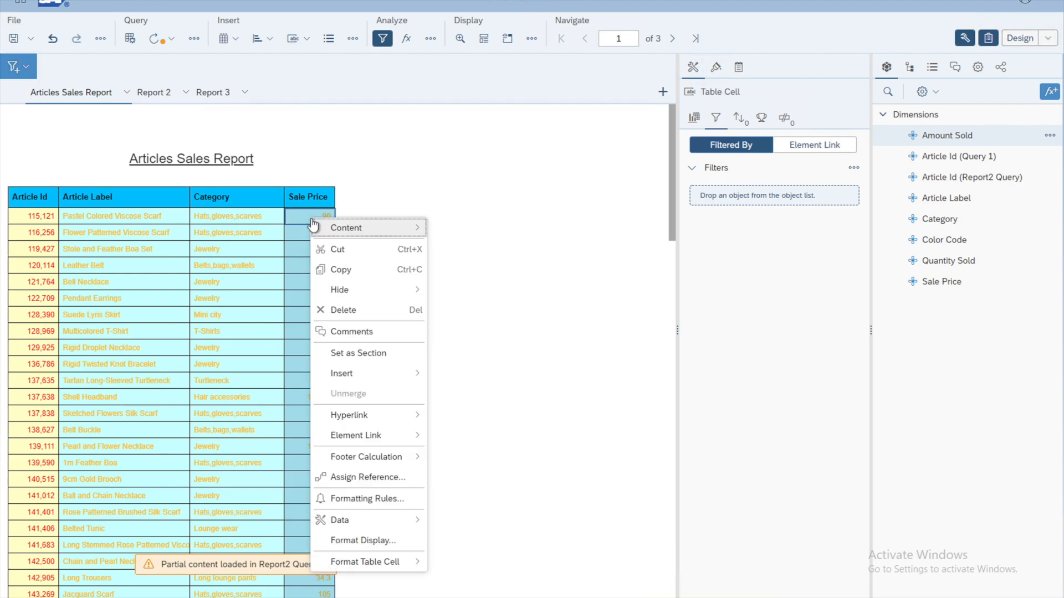
{"action": "left_click", "coordinate": [358, 500]}
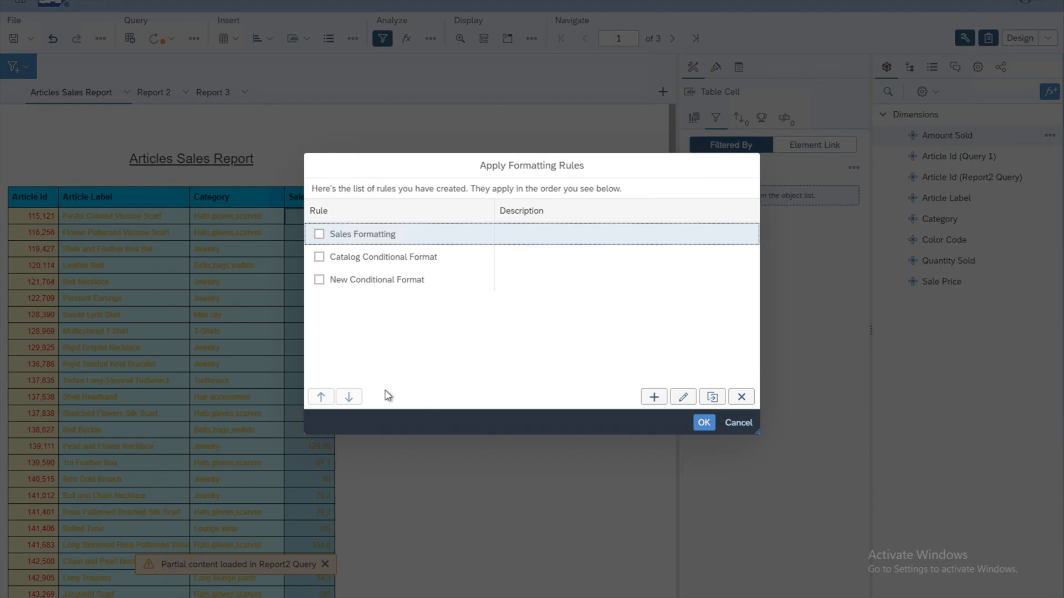
{"action": "left_click", "coordinate": [319, 280]}
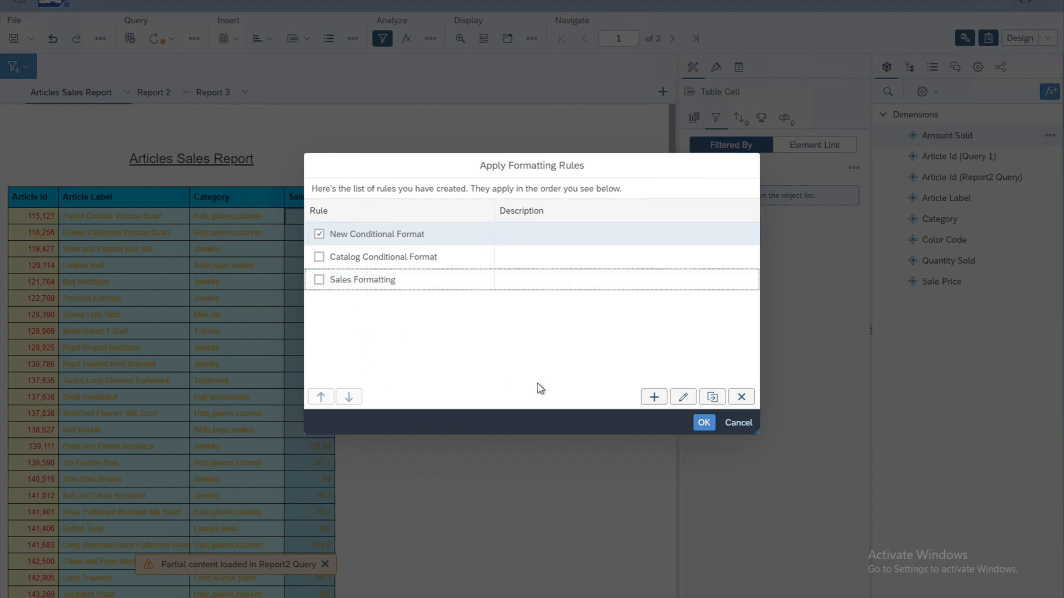
{"action": "left_click", "coordinate": [704, 422]}
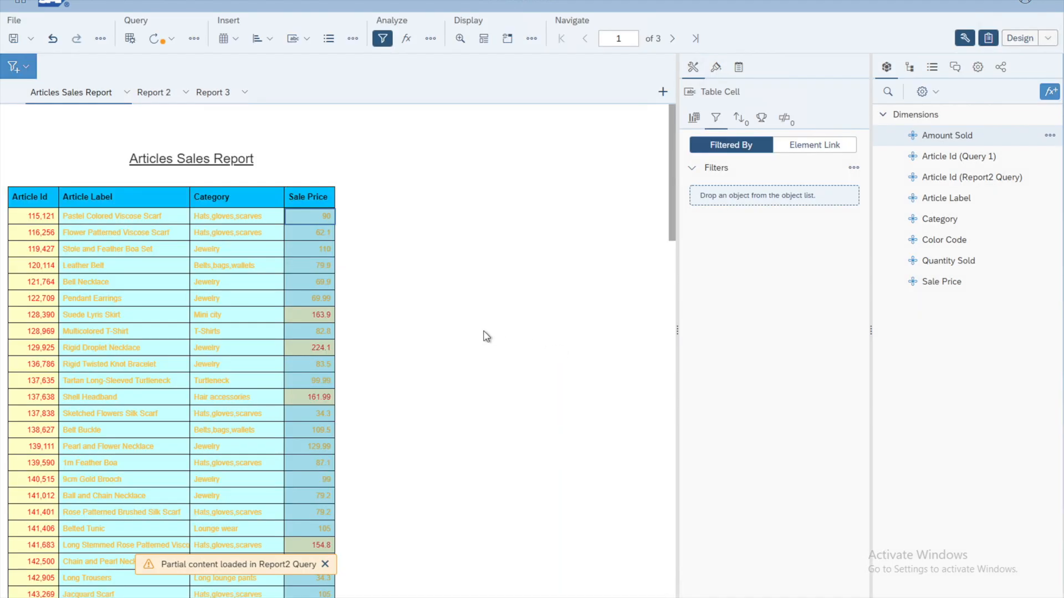
{"action": "left_click", "coordinate": [486, 337]}
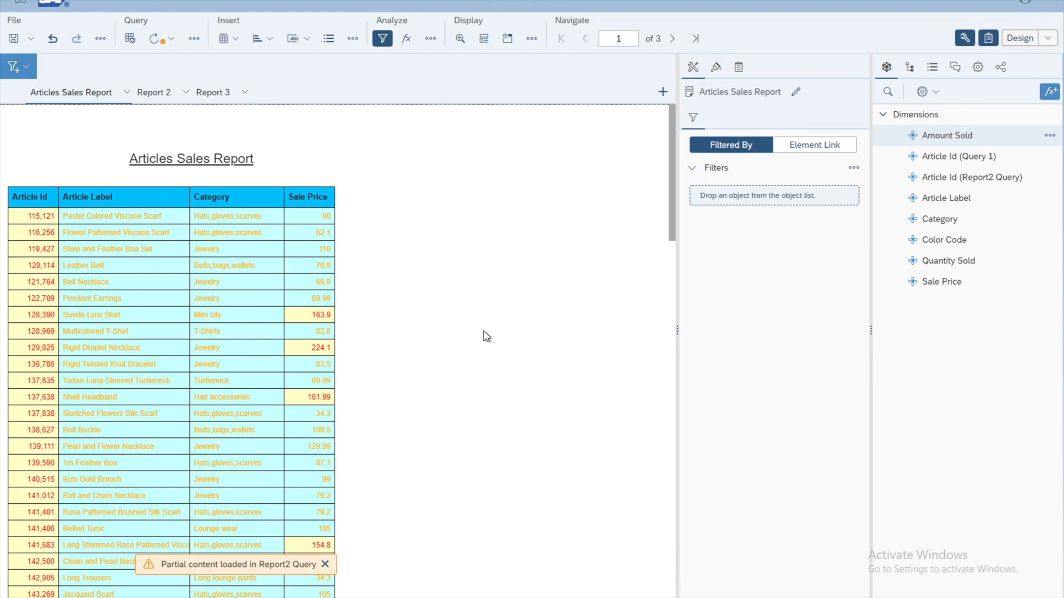
Step: Reopen the New Conditional Format rule to examine its condition and the available filter and operand types, and close the rule manager
{"action": "left_click", "coordinate": [430, 40]}
{"action": "left_click", "coordinate": [448, 121]}
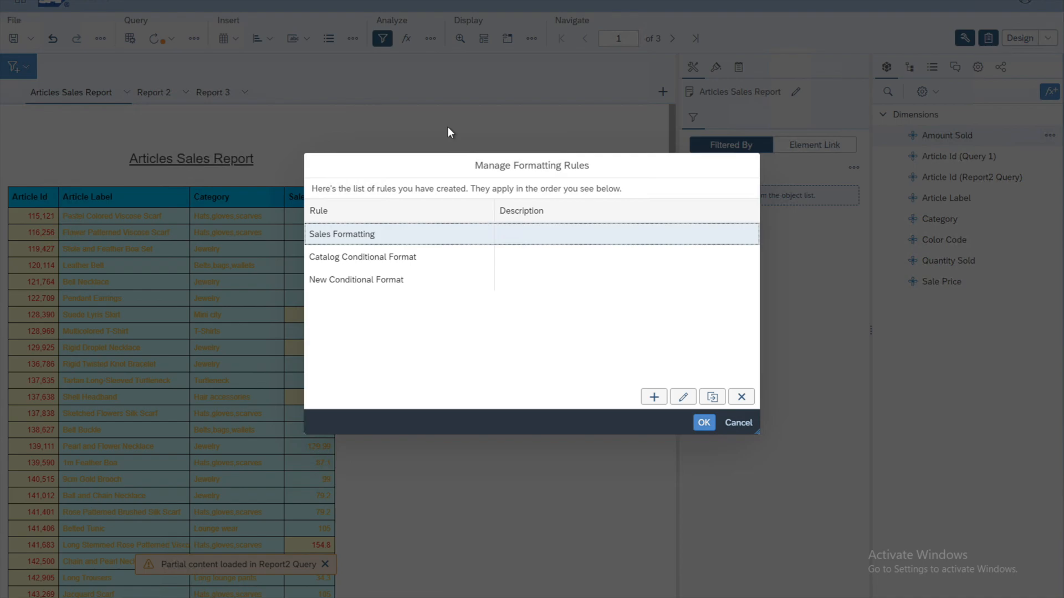
{"action": "left_click", "coordinate": [349, 281]}
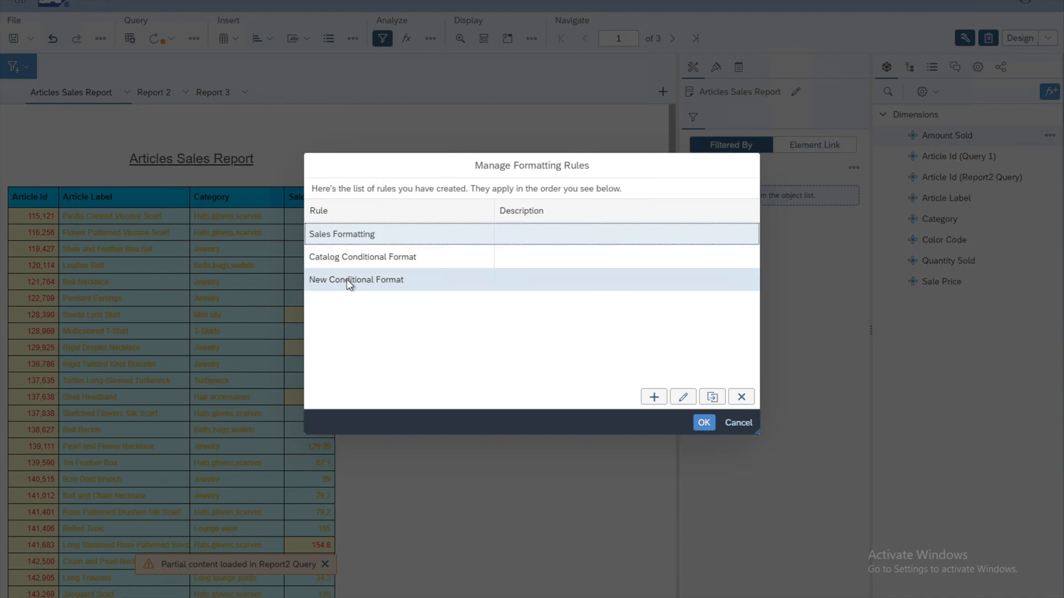
{"action": "left_click", "coordinate": [685, 397]}
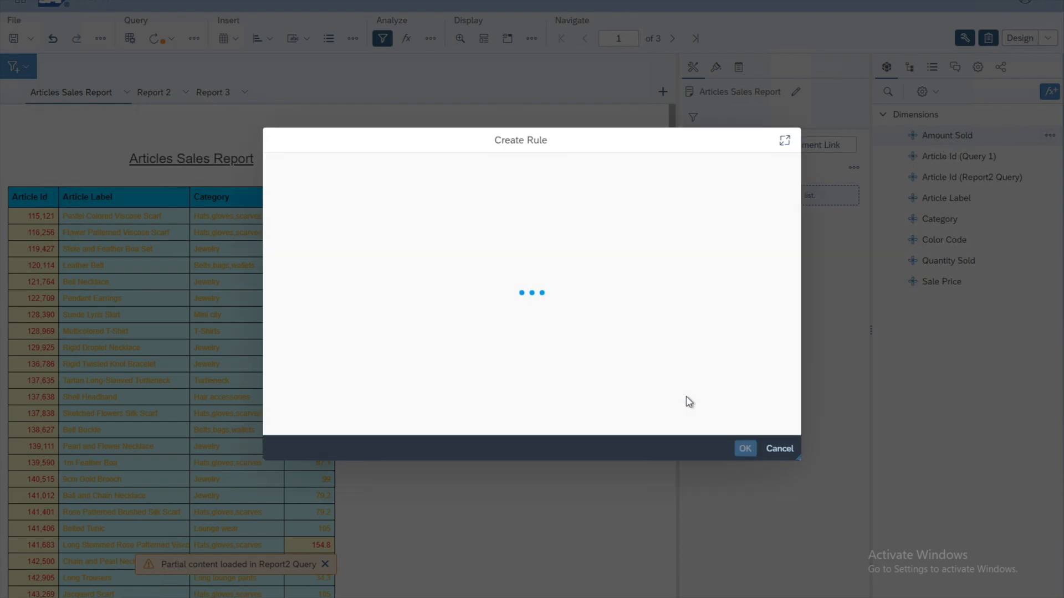
{"action": "left_click", "coordinate": [456, 296]}
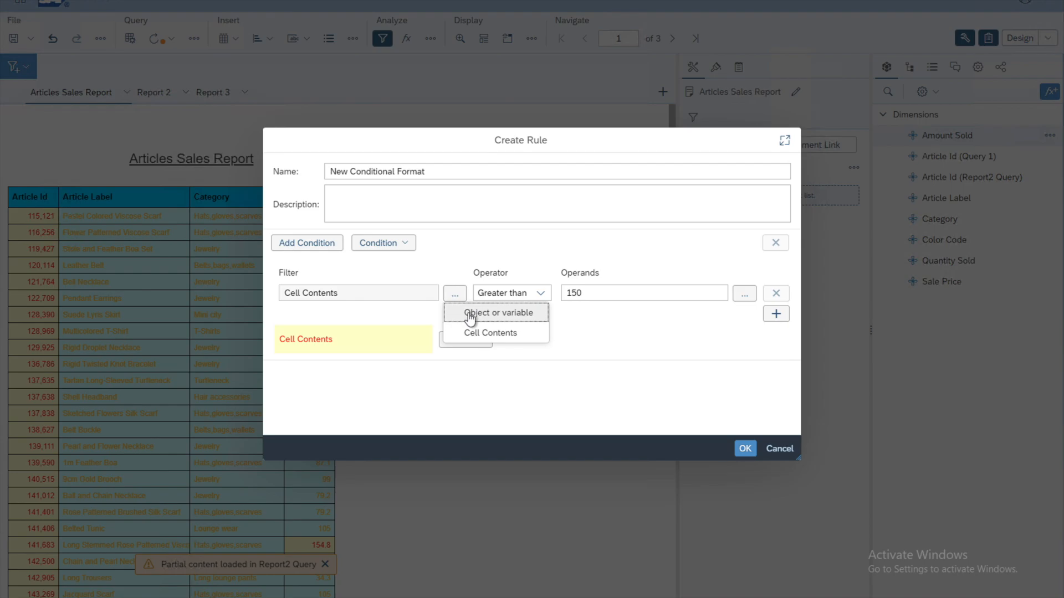
{"action": "left_click", "coordinate": [596, 363]}
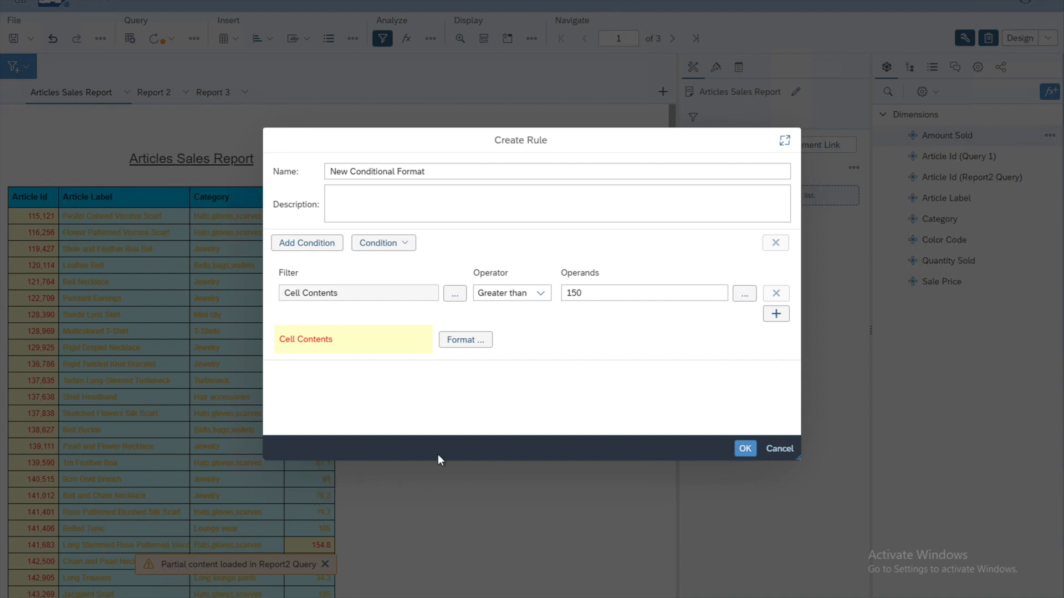
{"action": "left_click", "coordinate": [599, 293]}
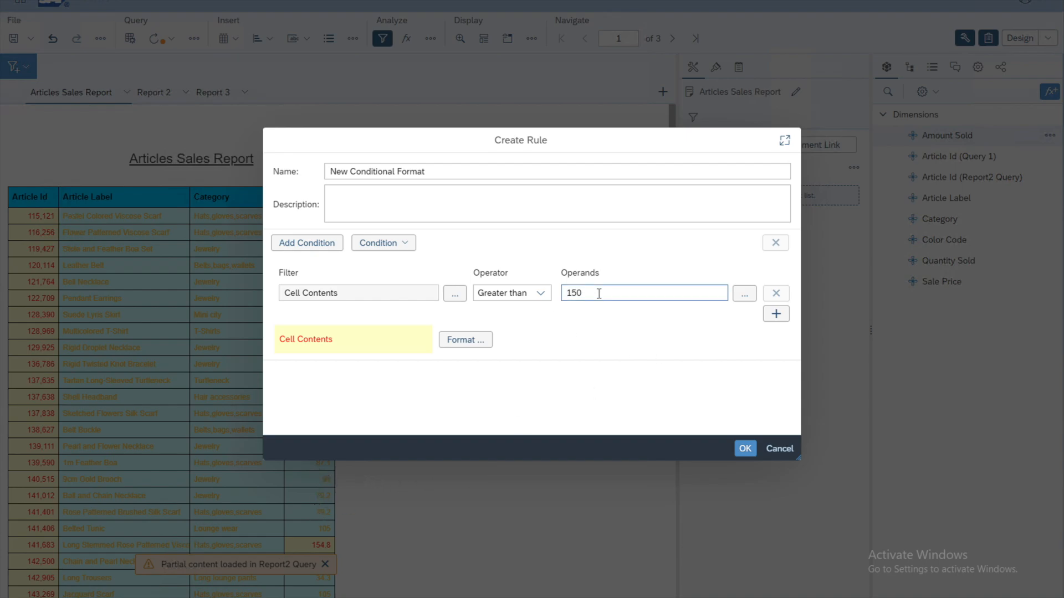
{"action": "left_click", "coordinate": [617, 374]}
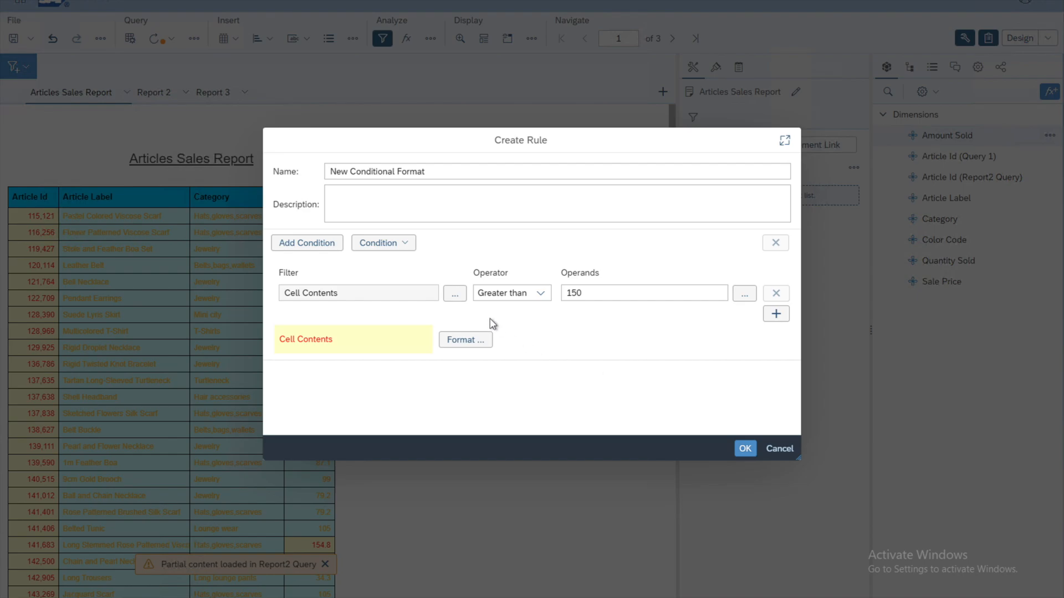
{"action": "left_click", "coordinate": [456, 296]}
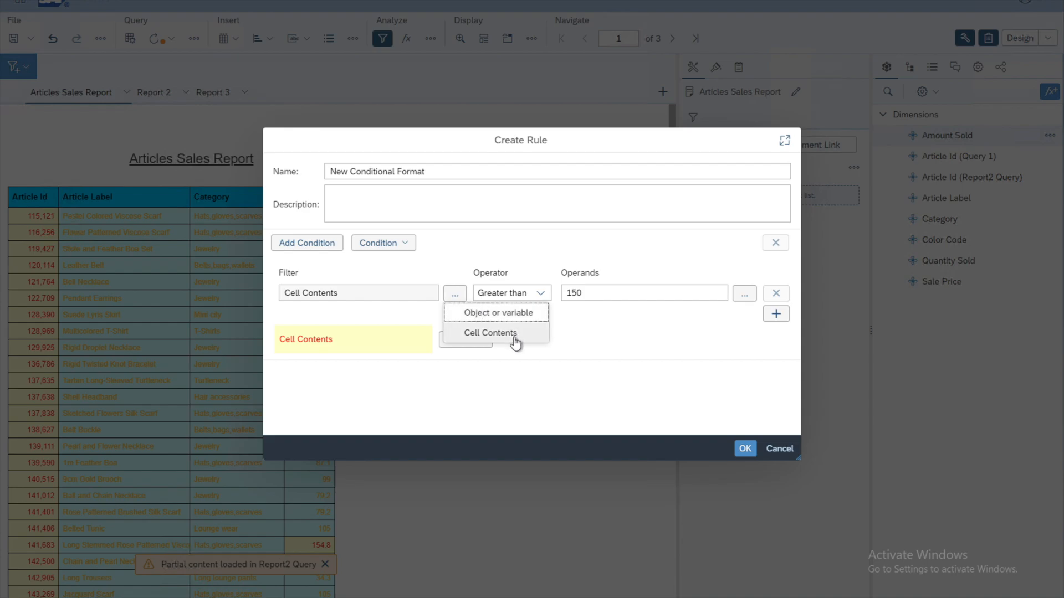
{"action": "left_click", "coordinate": [606, 344]}
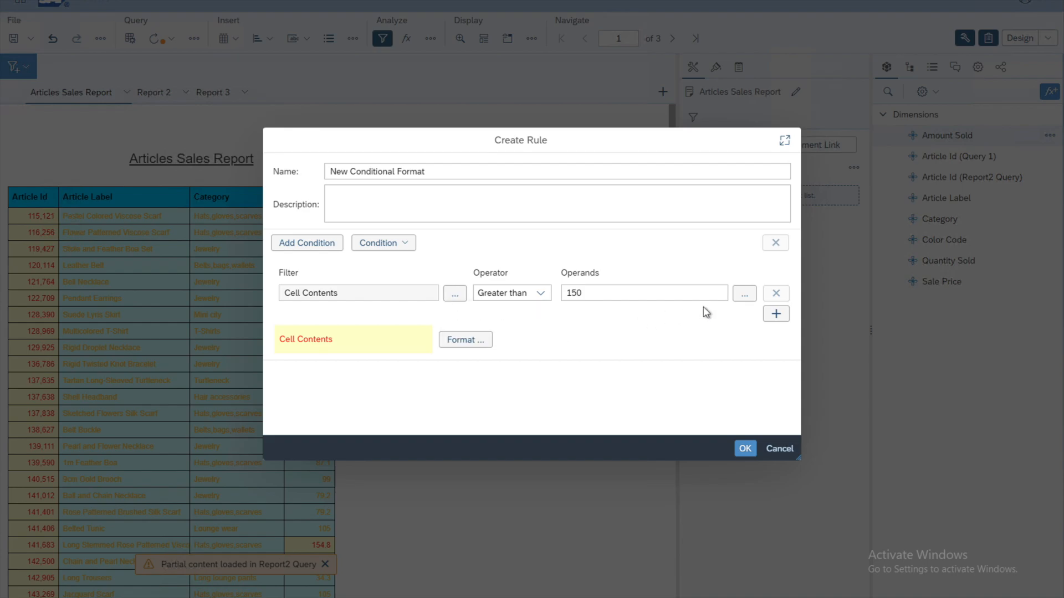
{"action": "left_click", "coordinate": [744, 294]}
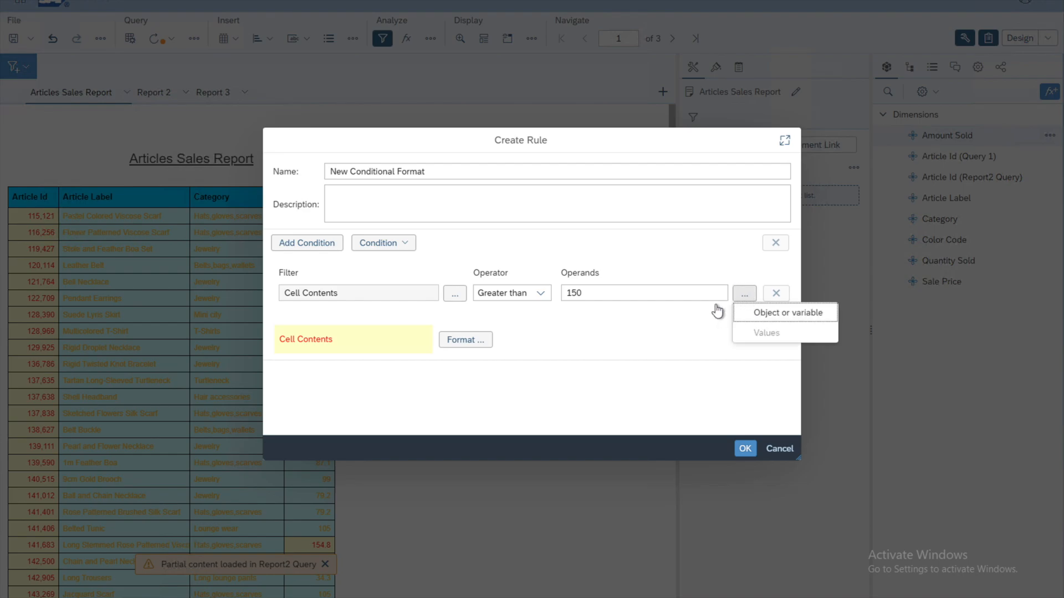
{"action": "left_click", "coordinate": [667, 343]}
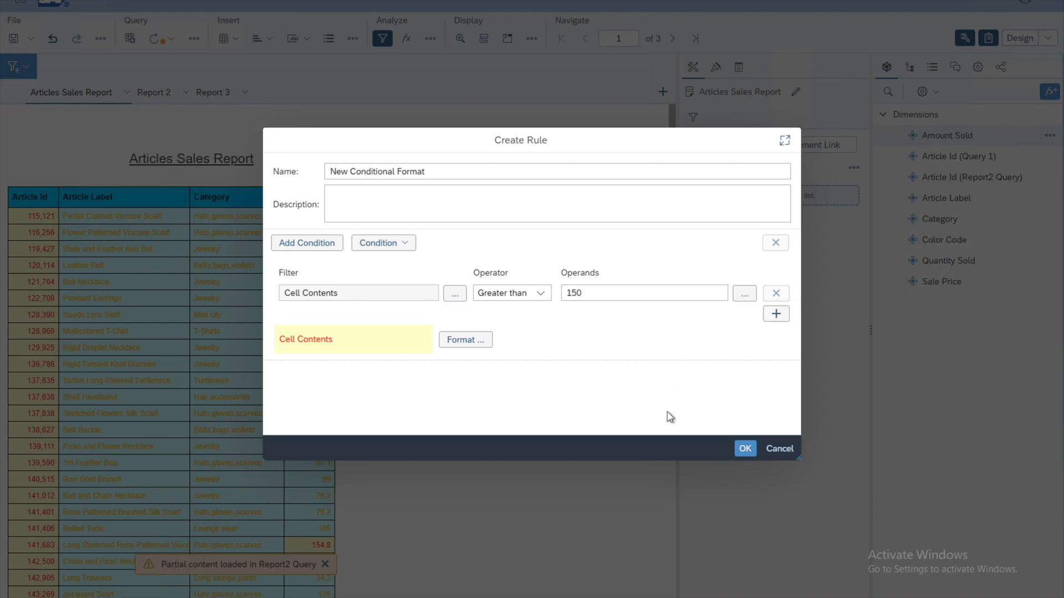
{"action": "left_click", "coordinate": [745, 448]}
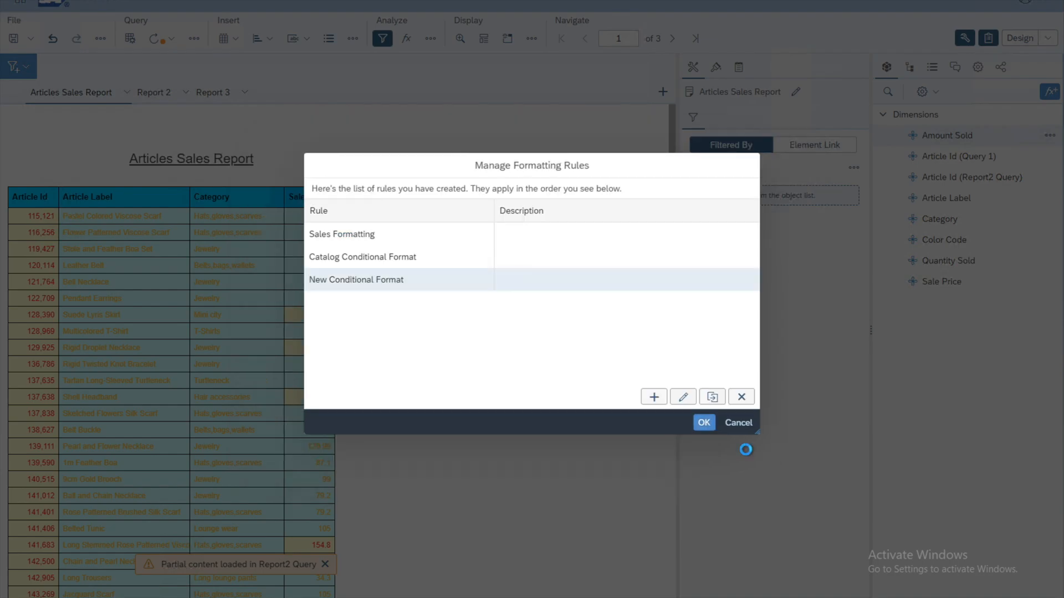
{"action": "left_click", "coordinate": [704, 422]}
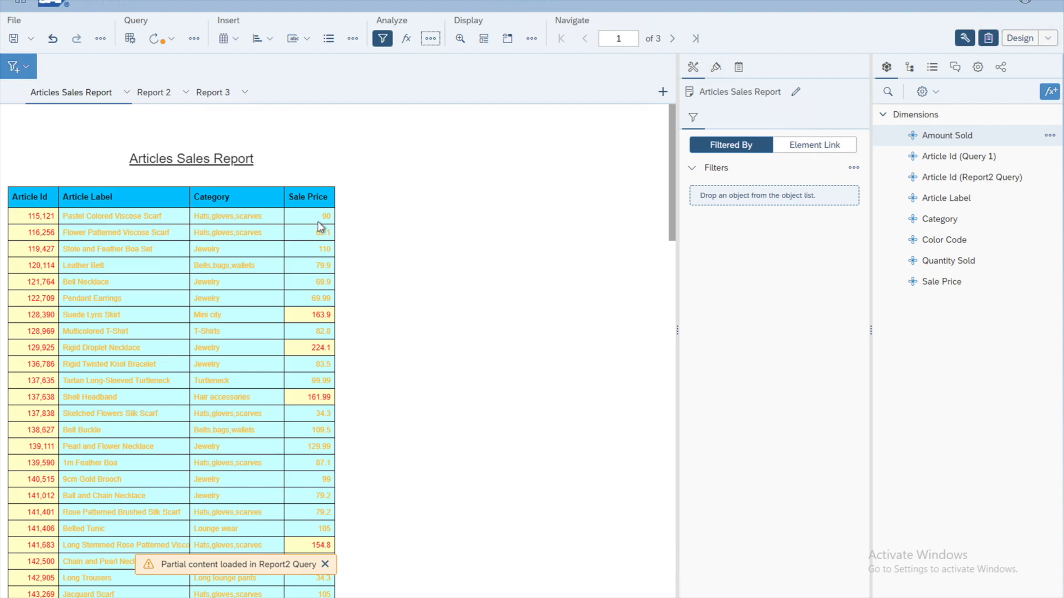
Step: Select the Sale Price column's cells and bring up their formatting rules
{"action": "left_click", "coordinate": [309, 219]}
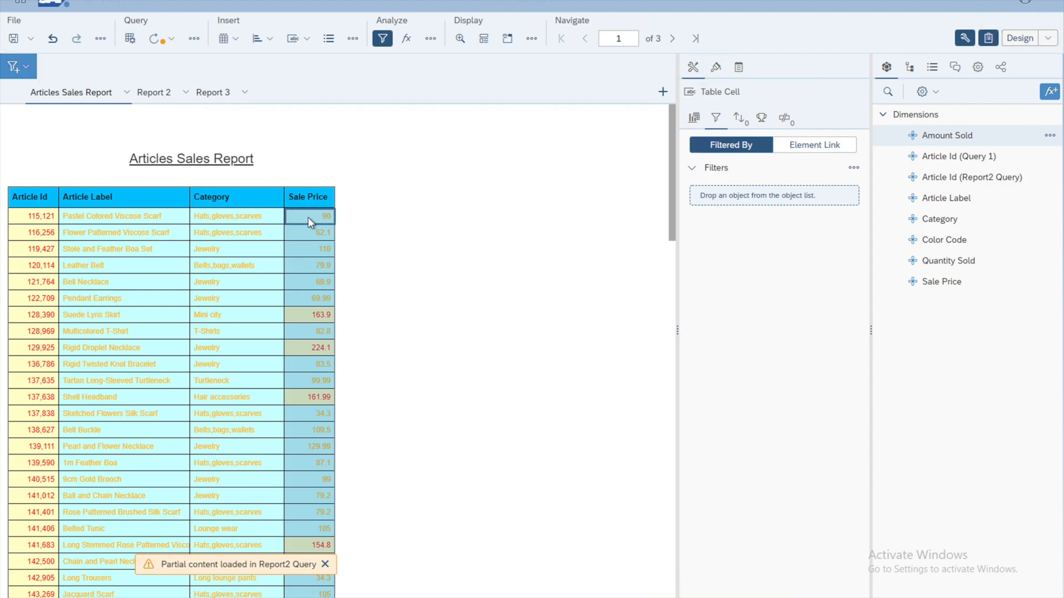
{"action": "right_click", "coordinate": [308, 217]}
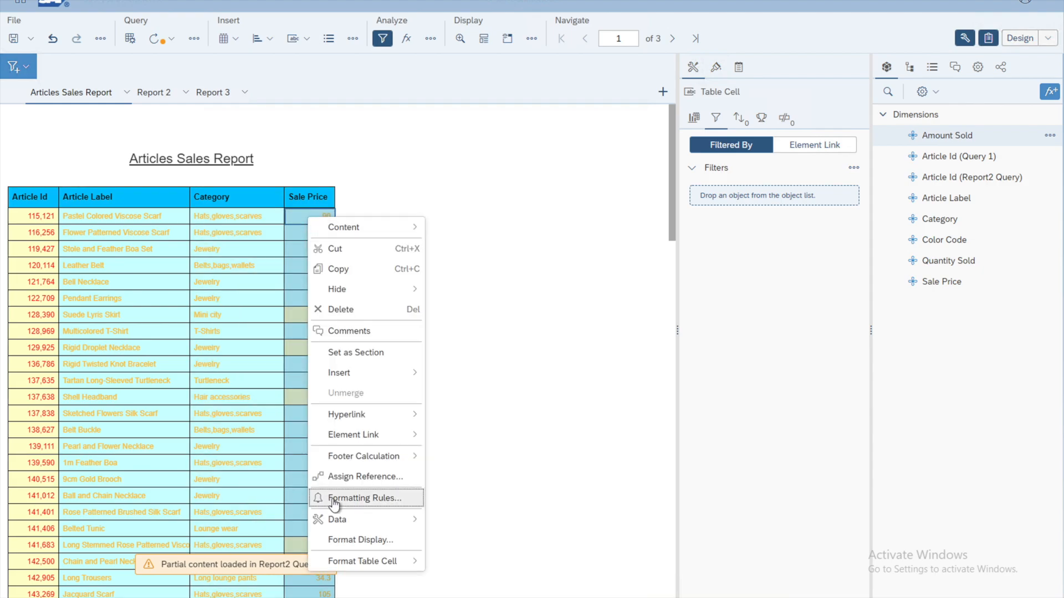